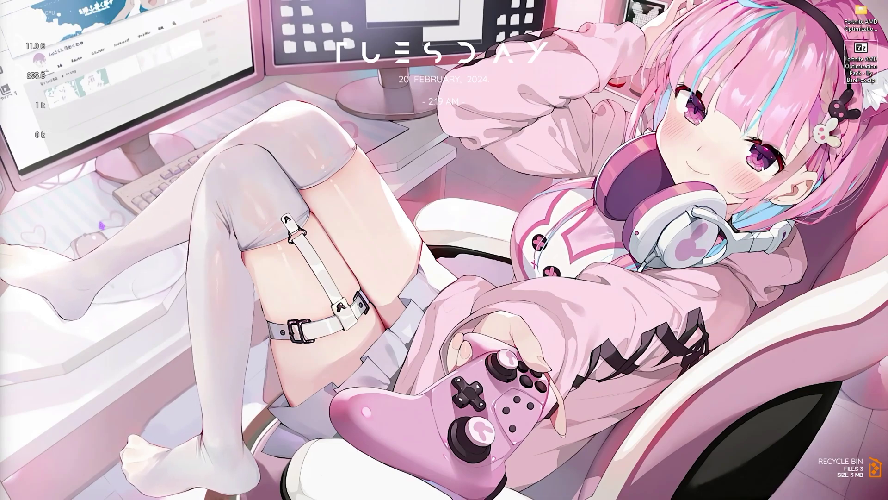
Launch Settings from the Start search and open Gaming > Game Mode to confirm it is On.
key("super")
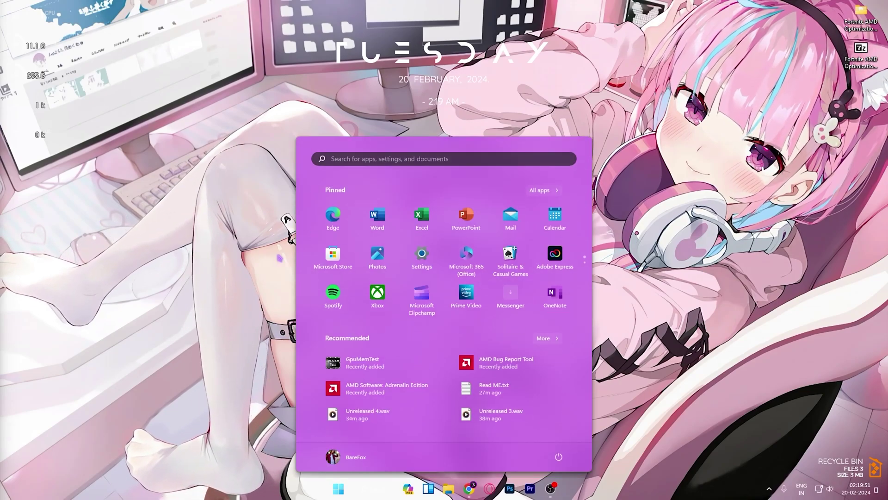
type("wind")
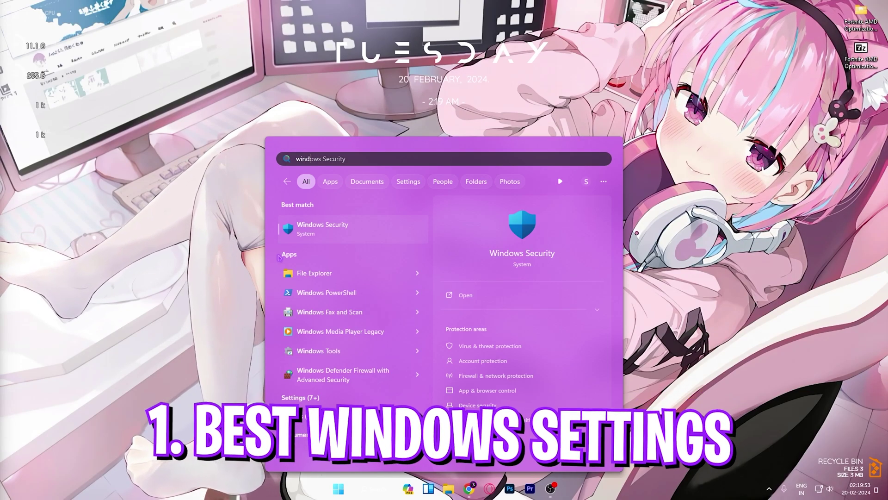
key("BackSpace")
key("BackSpace")
key("BackSpace")
key("BackSpace")
type("settings")
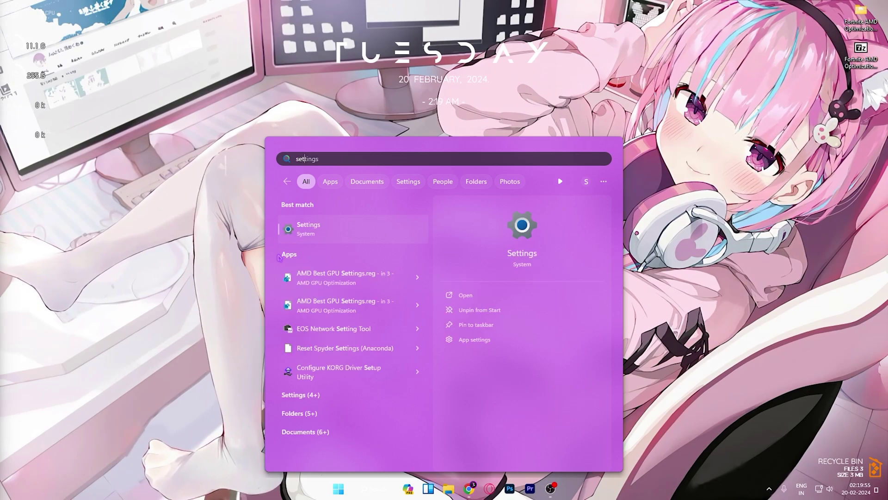
key("Return")
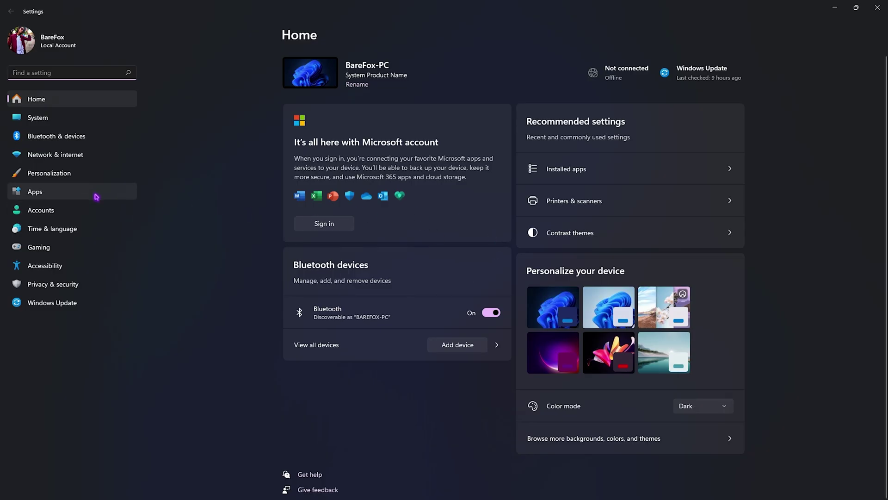
left_click(59, 252)
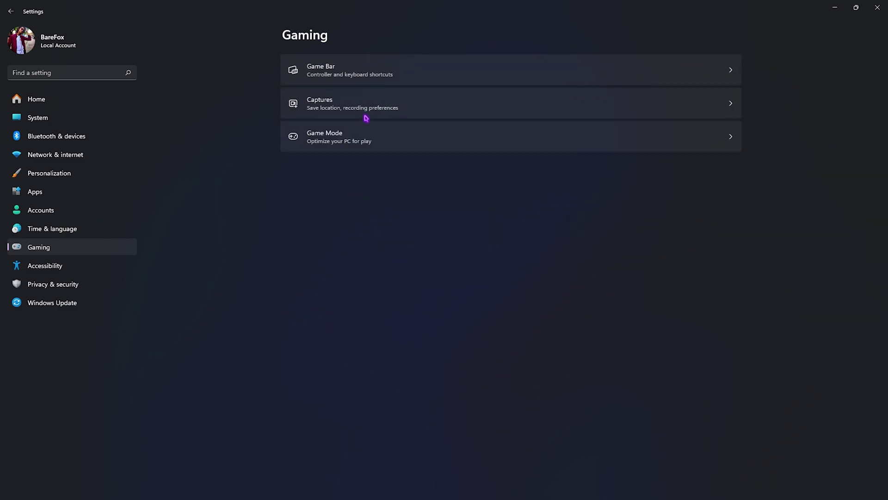
left_click(299, 144)
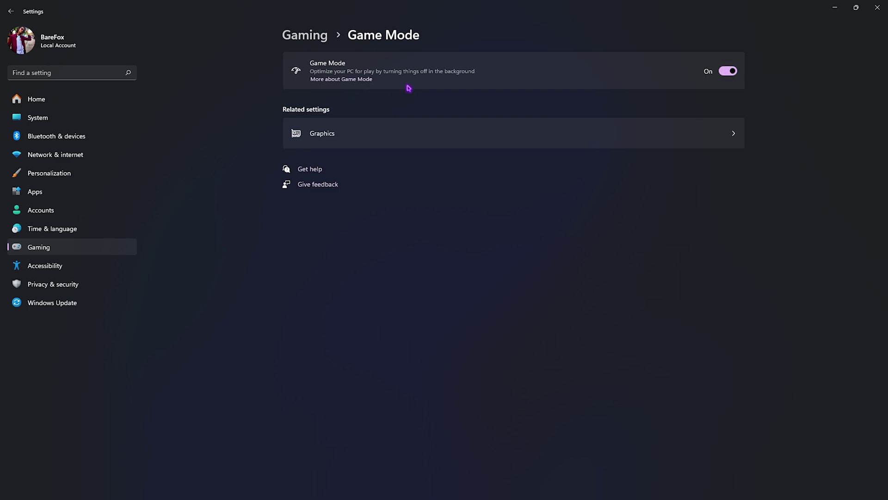
Under Display > Graphics, save Fortnite's preference as High performance, then close Settings.
left_click(324, 132)
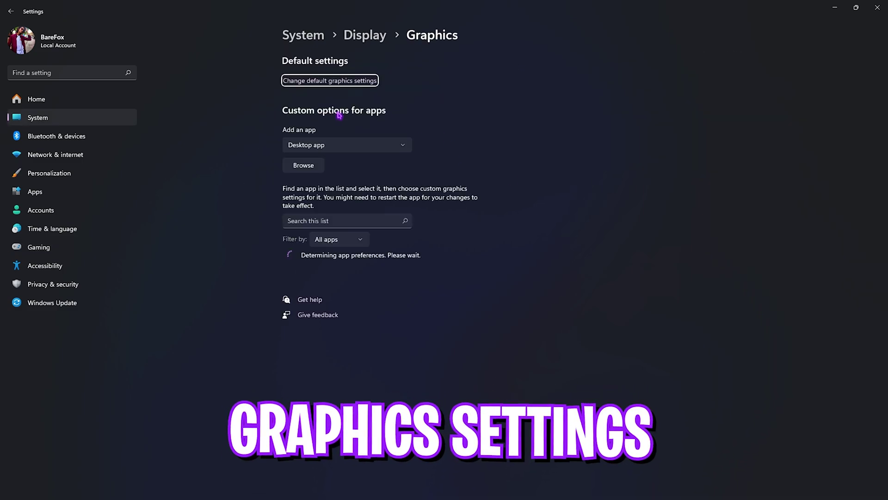
left_click(305, 84)
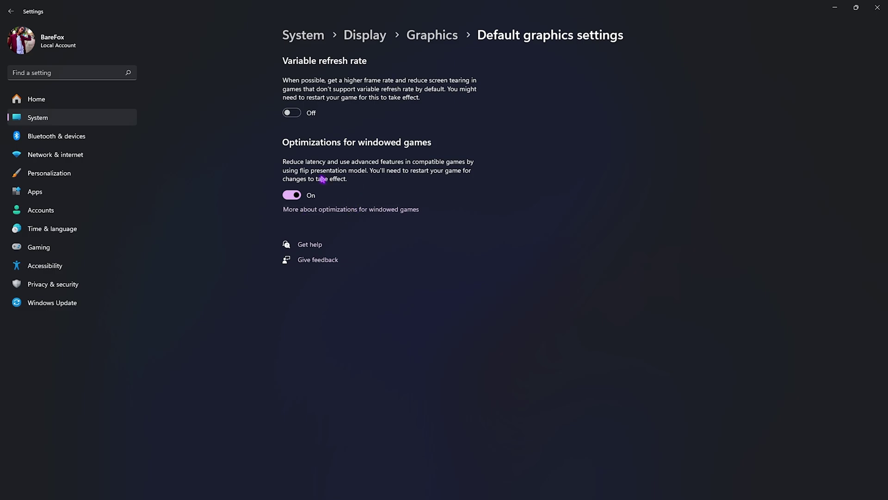
left_click(427, 40)
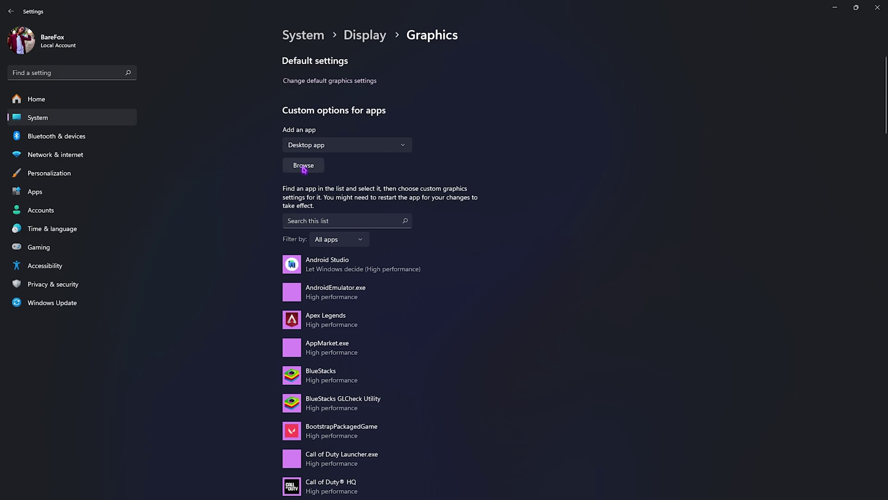
scroll(347, 317, "down", 7)
scroll(356, 241, "down", 6)
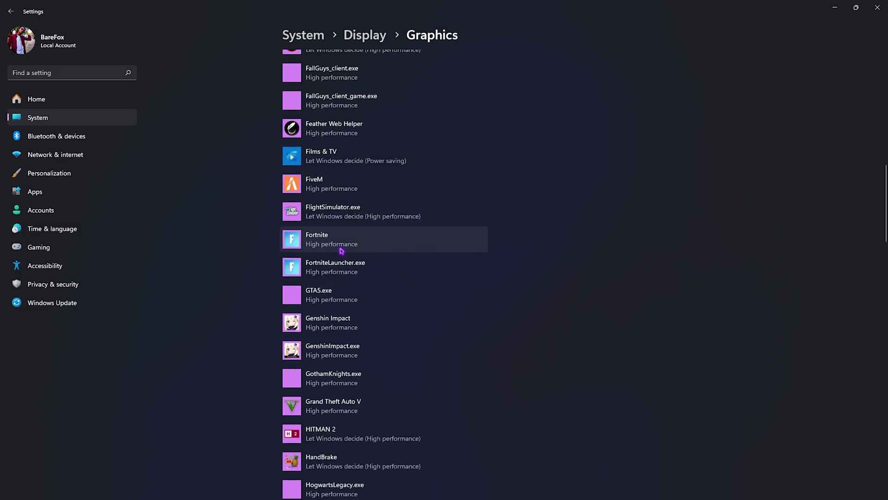
left_click(342, 251)
left_click(419, 286)
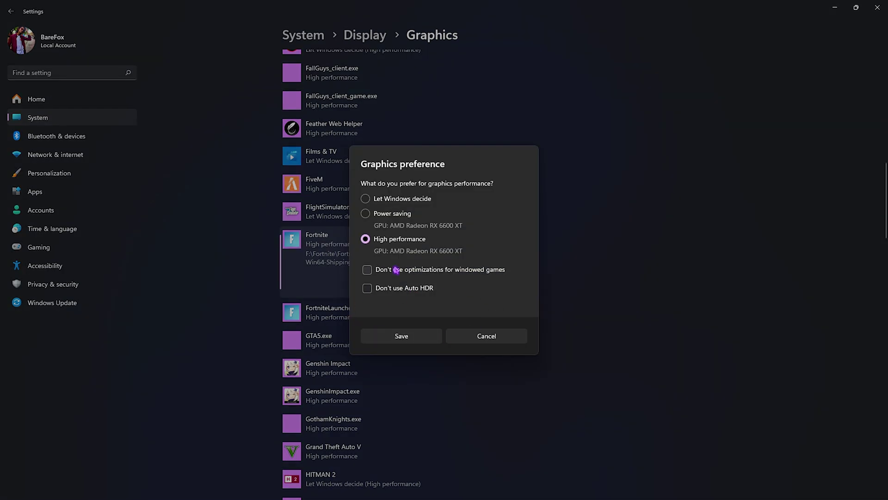
left_click(402, 336)
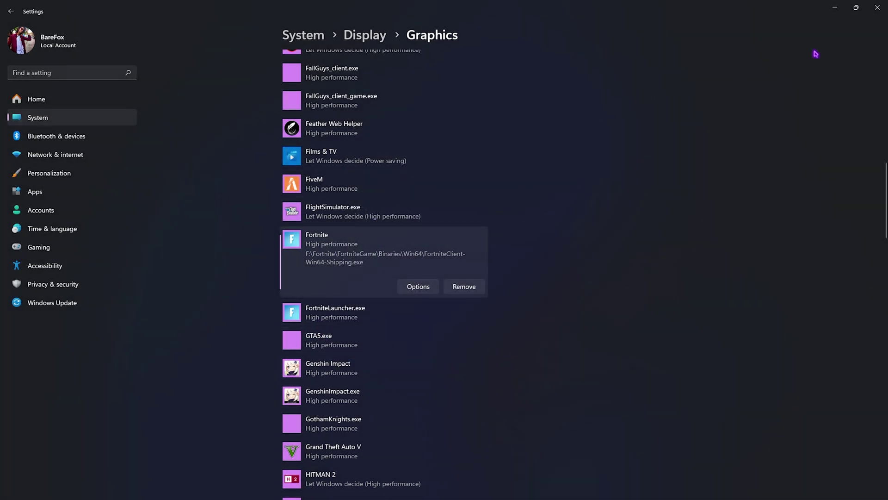
left_click(877, 7)
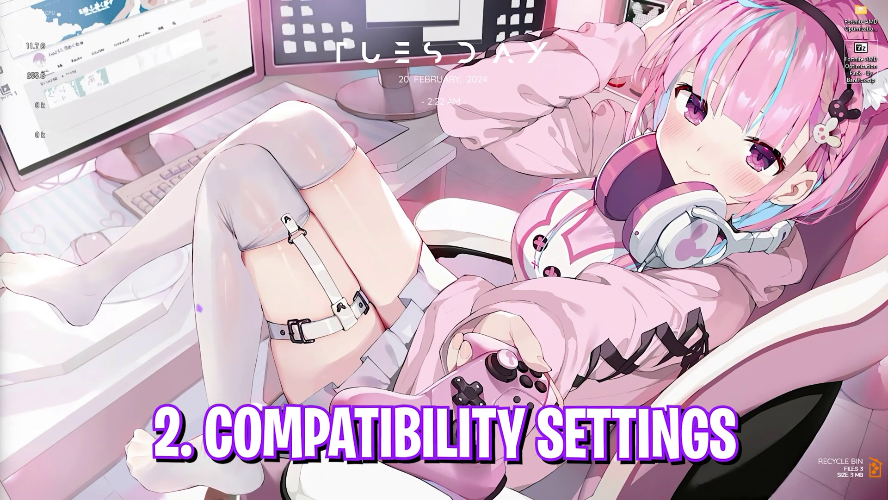
Search Start for fortnite and open the Fortnite client's file location.
key("super")
type("fortni")
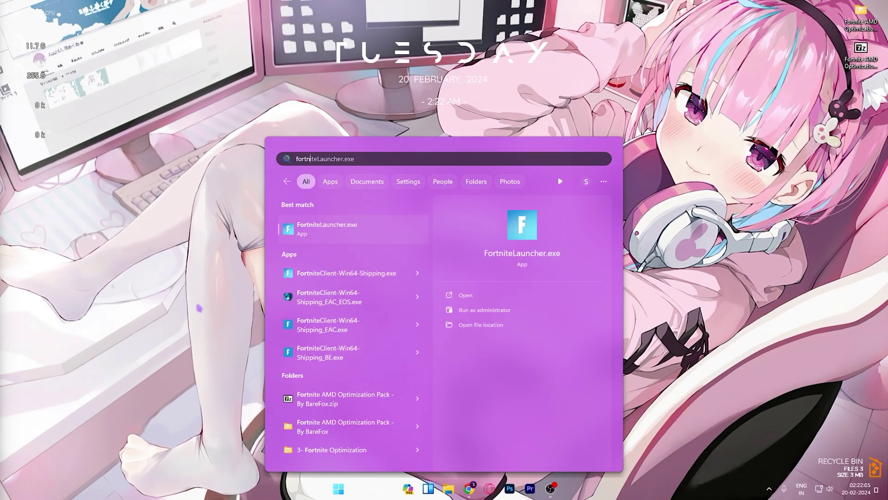
type("te")
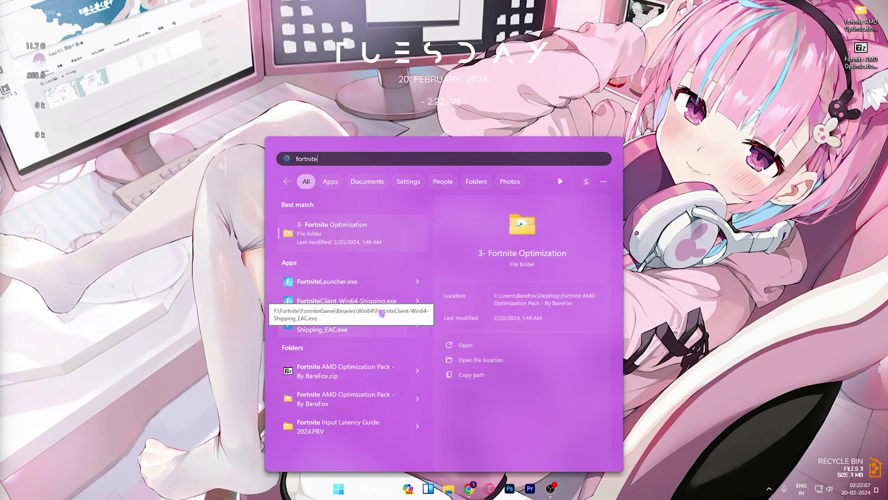
right_click(377, 307)
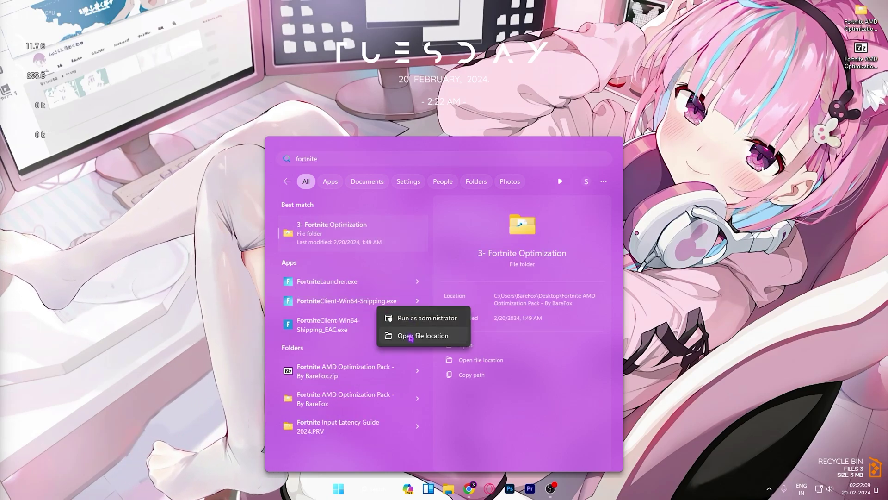
left_click(415, 338)
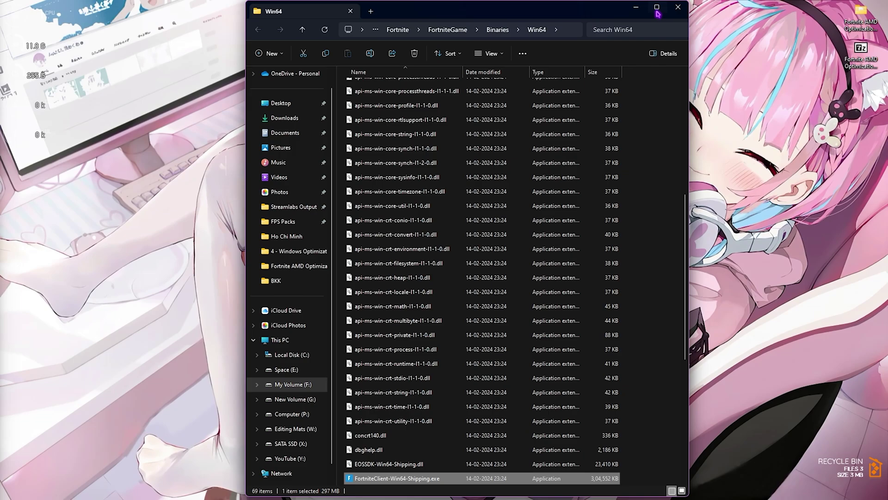
Maximize the Win64 folder and open Properties for FortniteClient-Win64-Shipping.exe.
key("super+Up")
scroll(230, 338, "down", 2)
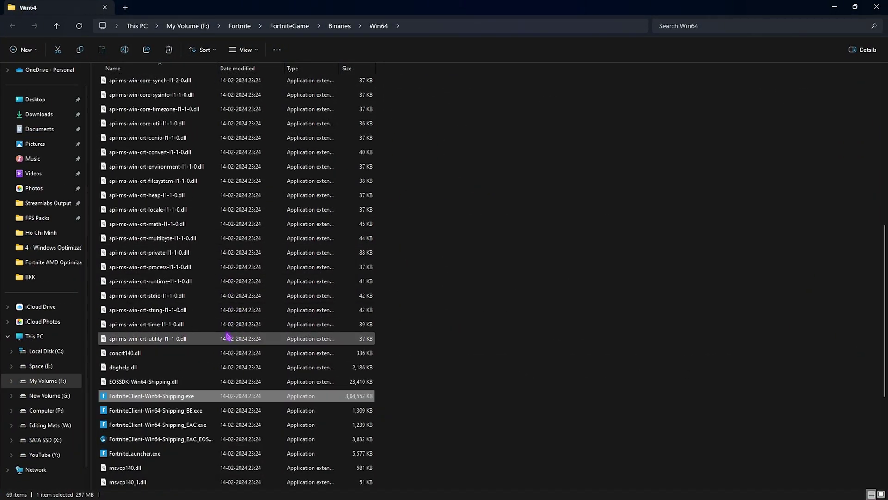
scroll(269, 368, "down", 1)
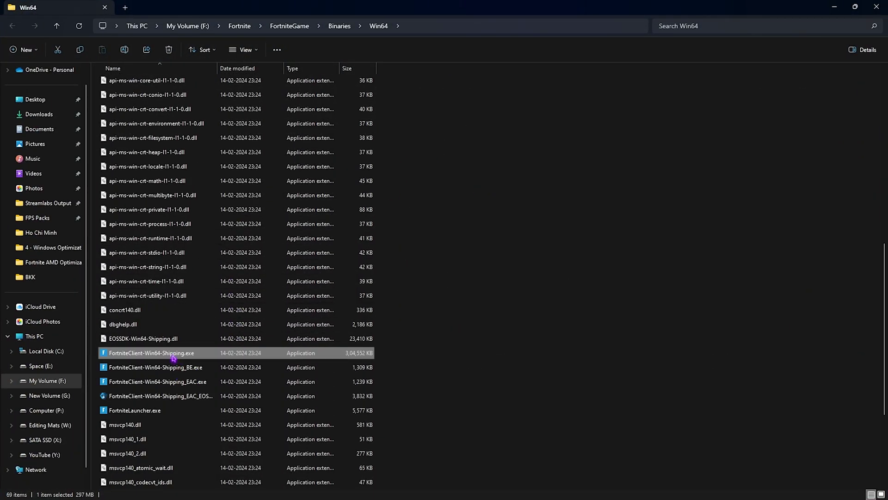
right_click(218, 353)
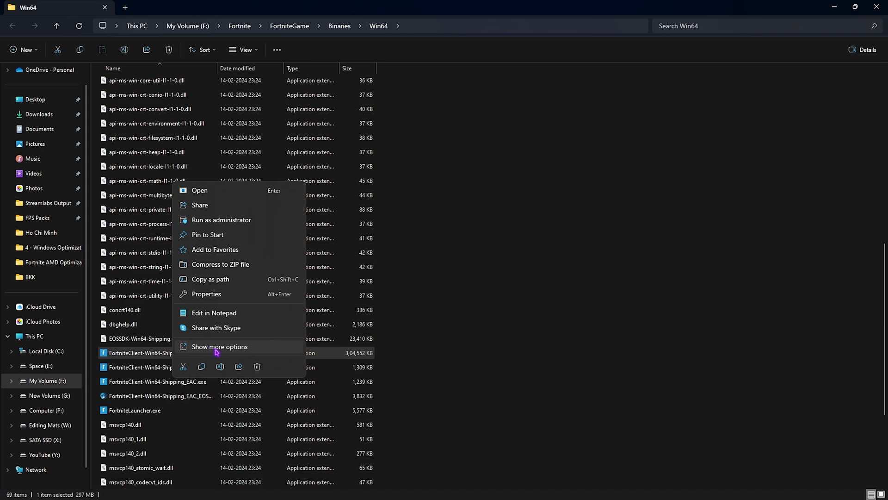
left_click(194, 295)
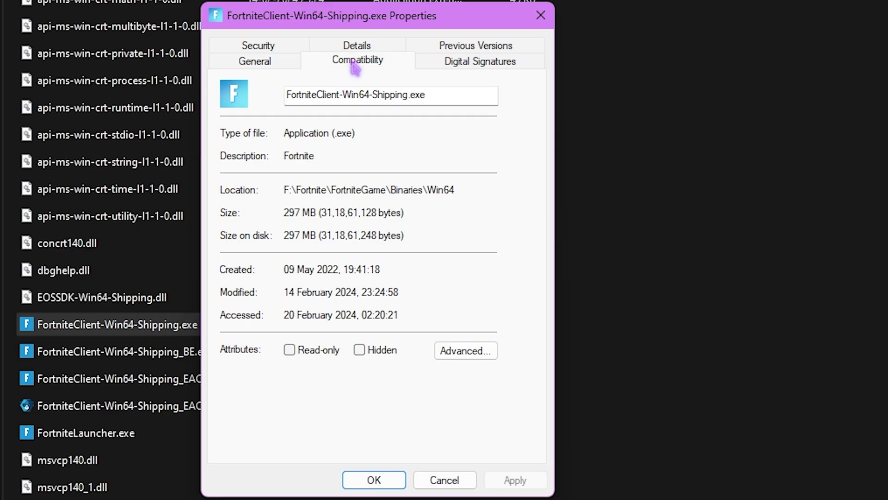
Disable fullscreen optimizations and override high DPI scaling to Application for the Fortnite client.
left_click(355, 64)
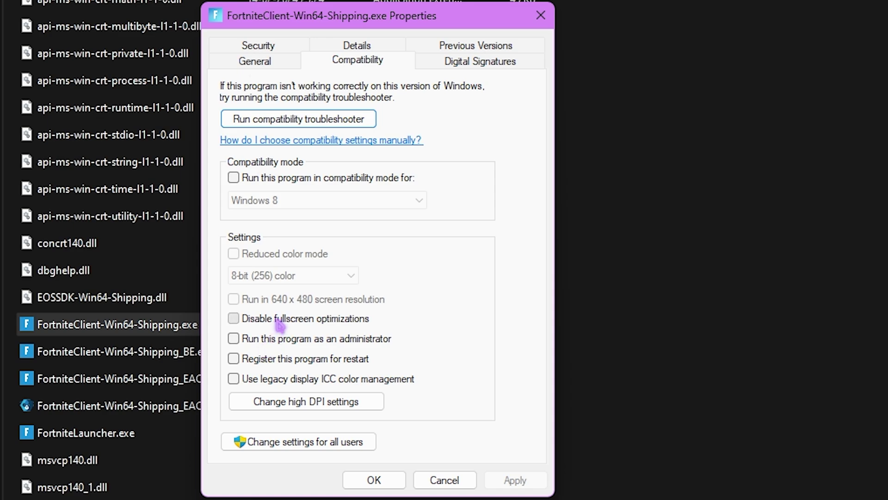
left_click(304, 403)
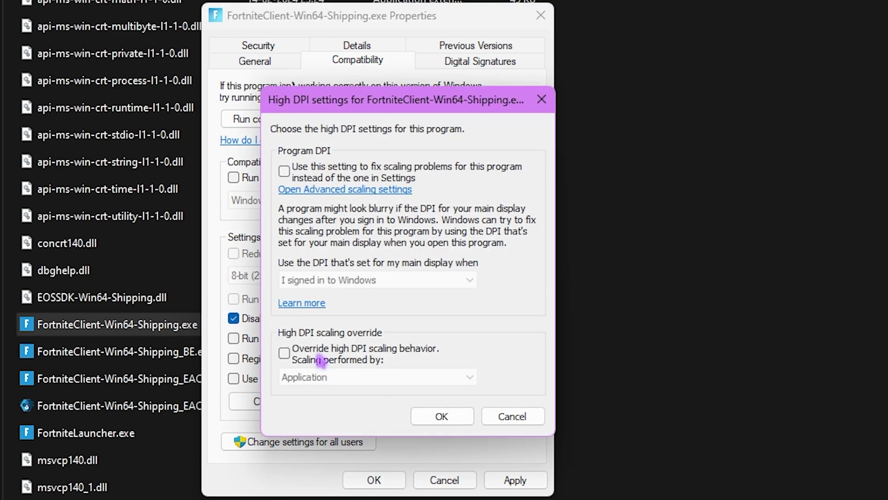
left_click(359, 377)
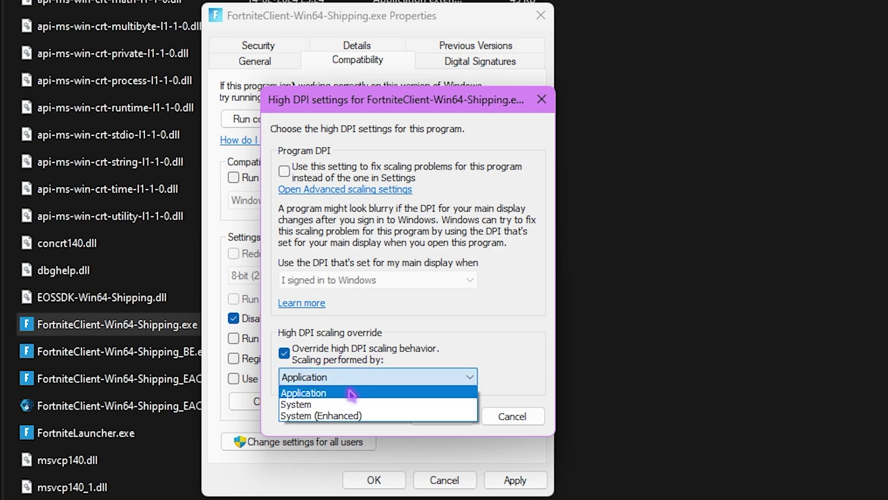
left_click(293, 391)
left_click(441, 415)
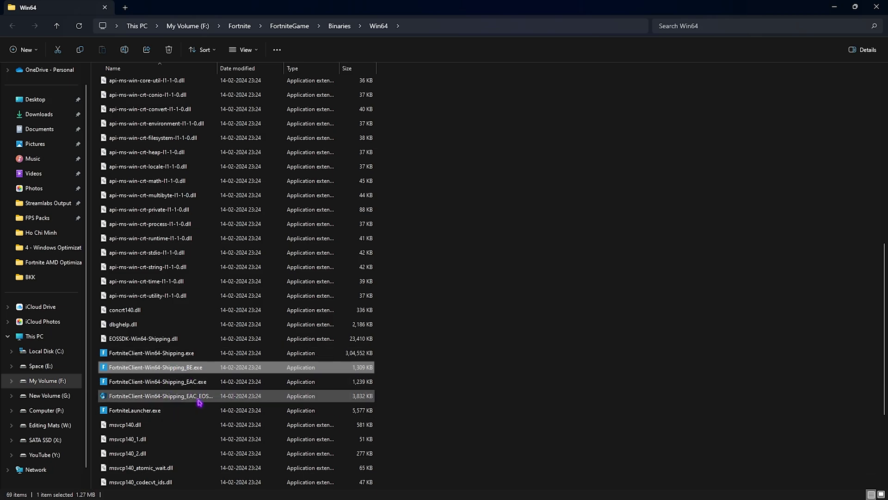
left_click(146, 415)
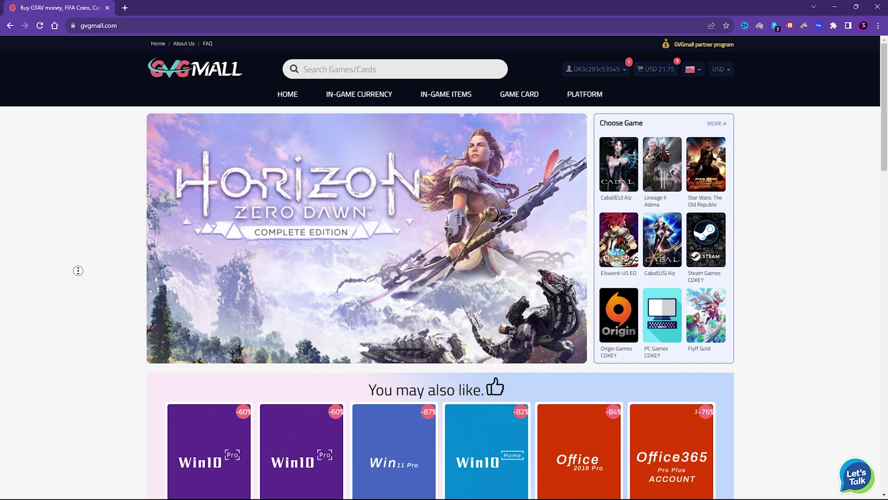
Browse the GVGMall homepage and its top menus.
scroll(78, 270, "down", 4)
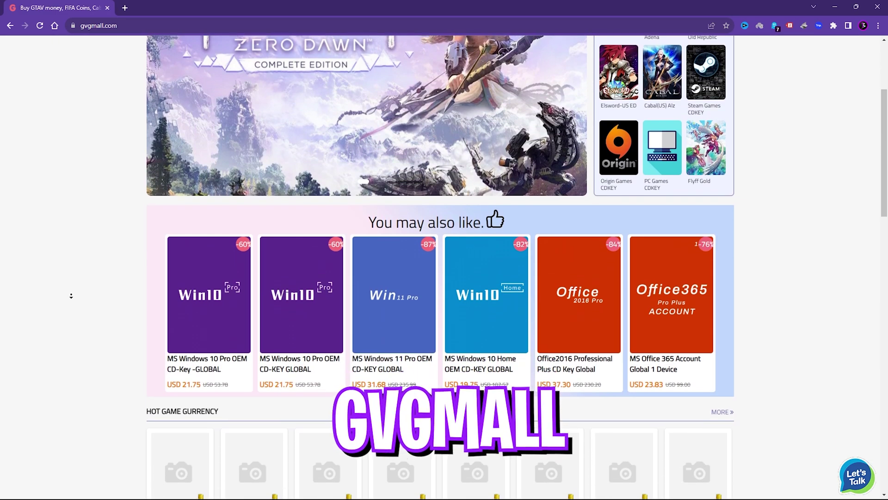
scroll(71, 296, "down", 5)
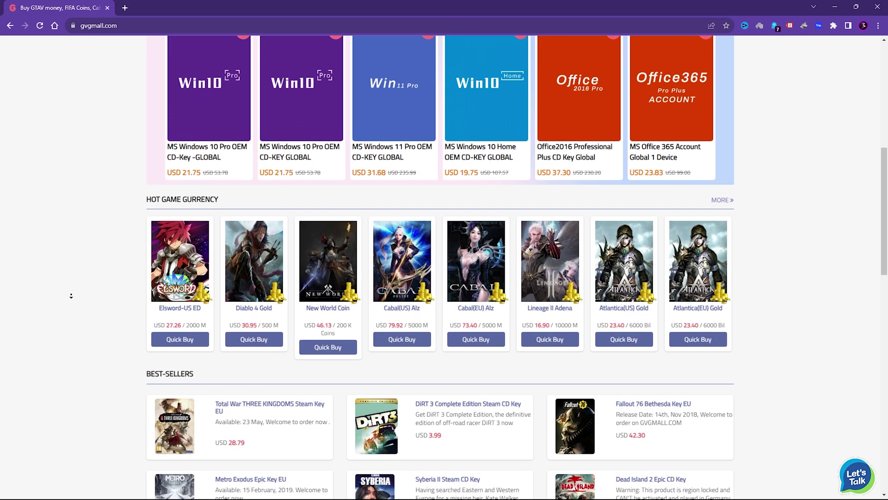
scroll(70, 296, "down", 3)
scroll(73, 298, "up", 6)
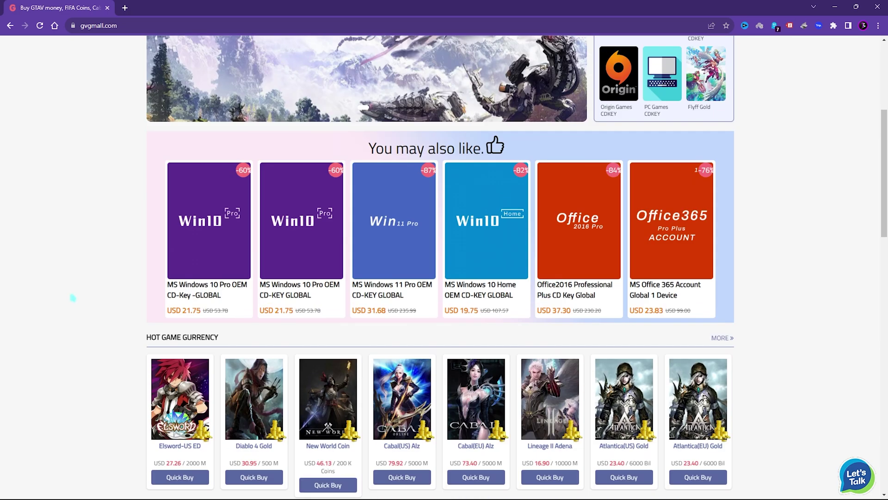
scroll(73, 298, "up", 5)
mouse_move(500, 94)
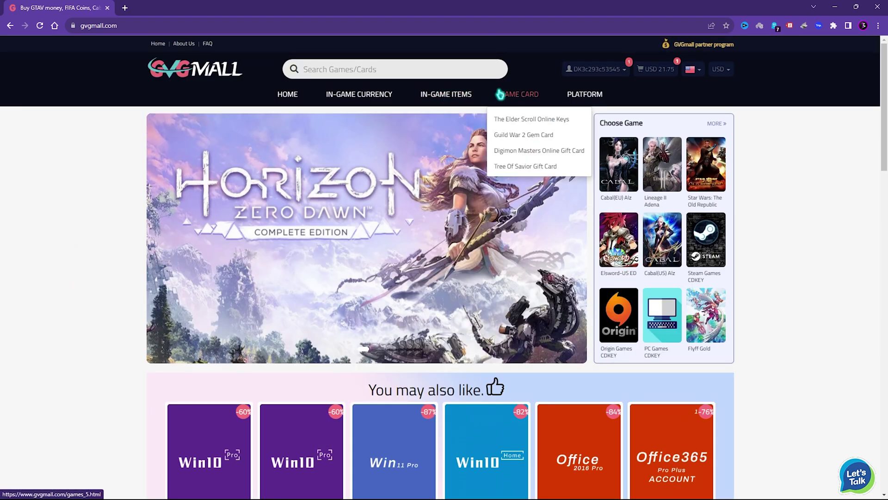
mouse_move(573, 100)
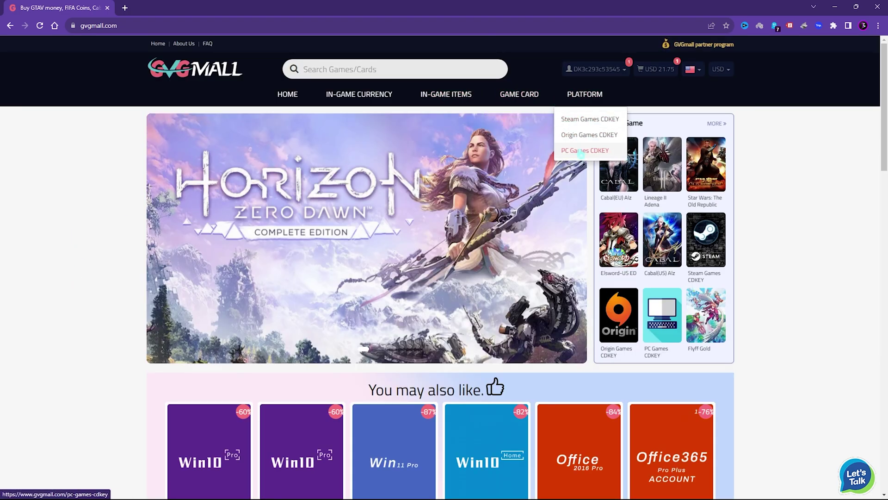
mouse_move(450, 97)
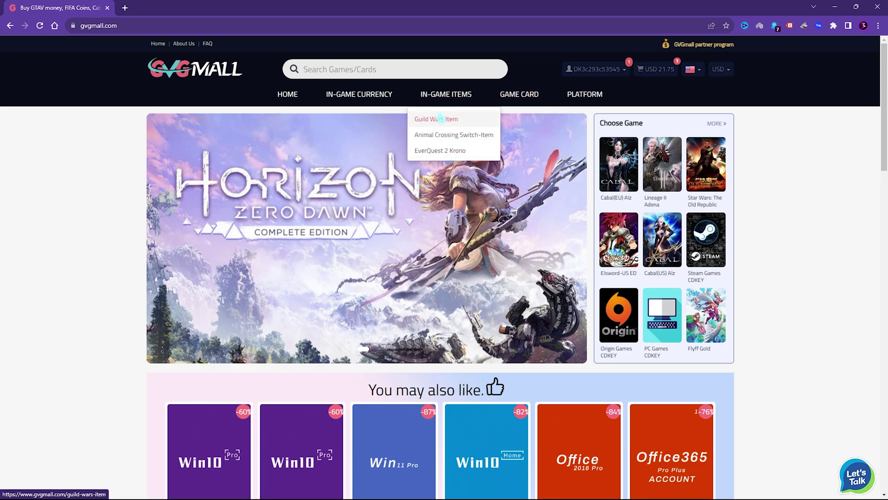
mouse_move(359, 95)
scroll(363, 249, "down", 5)
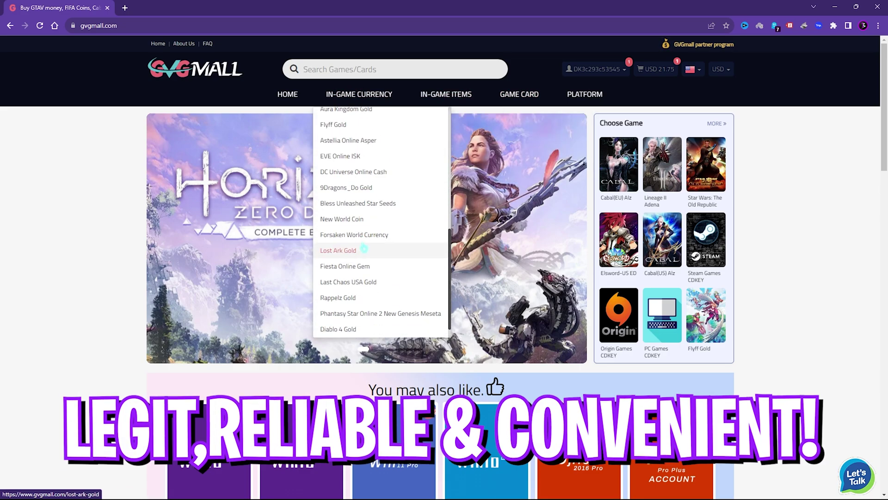
scroll(157, 306, "down", 4)
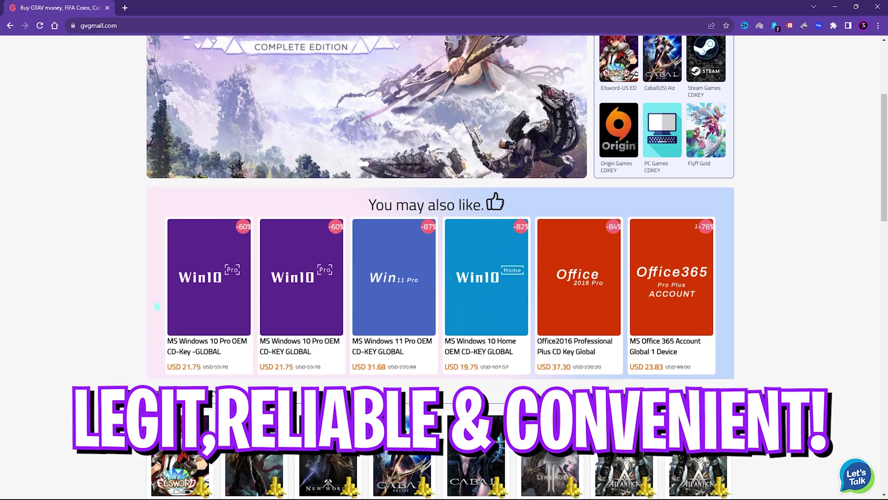
scroll(158, 306, "up", 4)
mouse_move(518, 119)
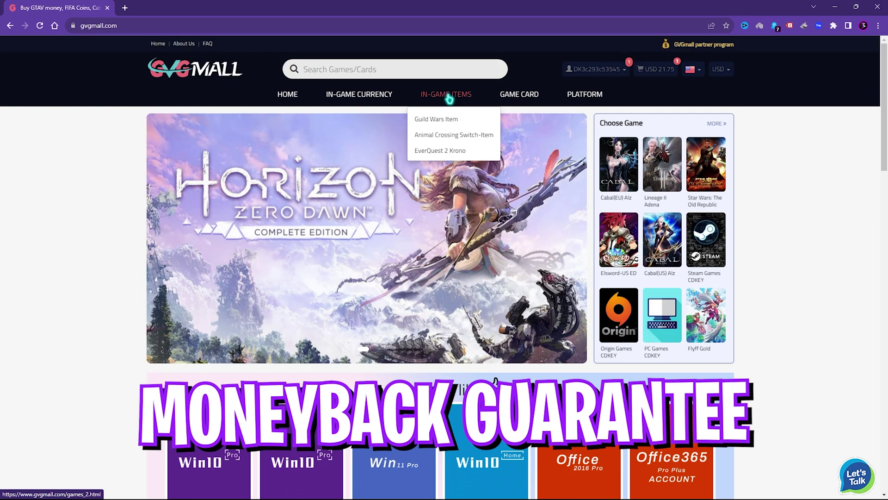
scroll(345, 319, "down", 5)
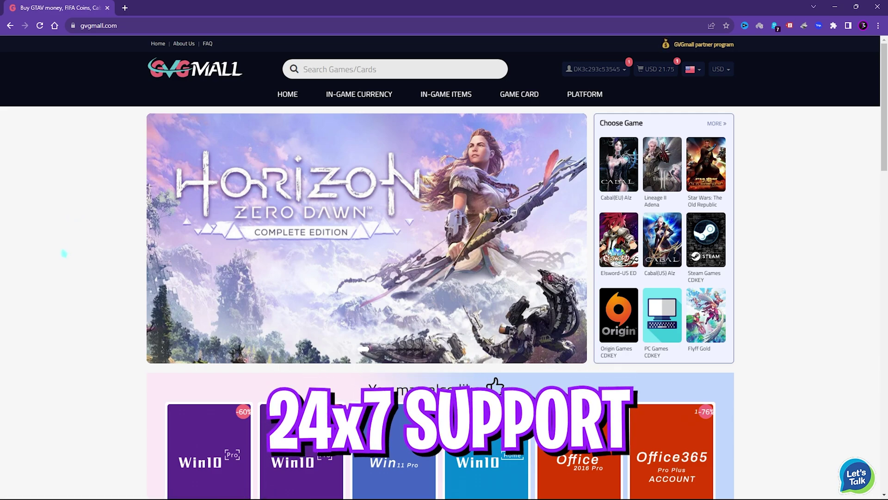
scroll(406, 277, "down", 4)
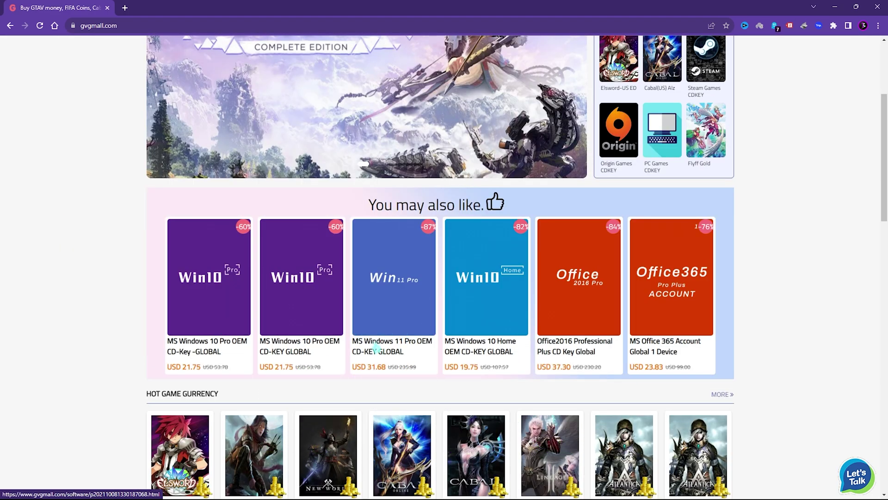
scroll(405, 375, "up", 1)
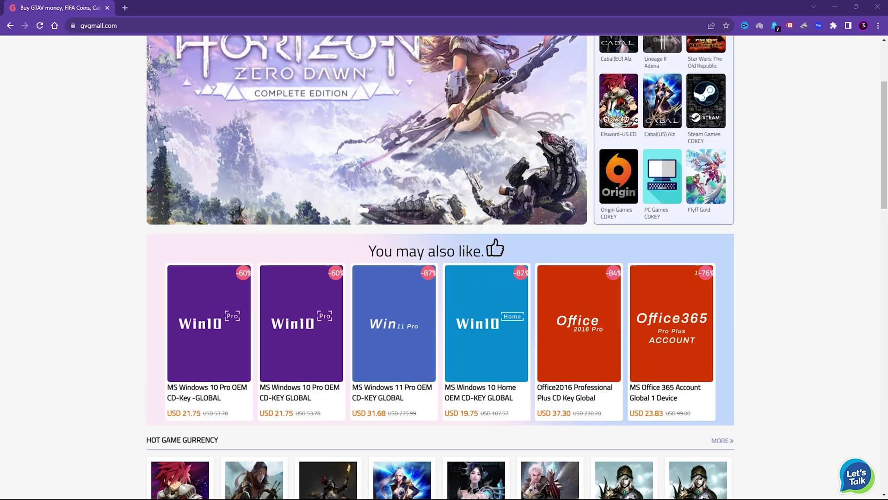
scroll(121, 389, "down", 1)
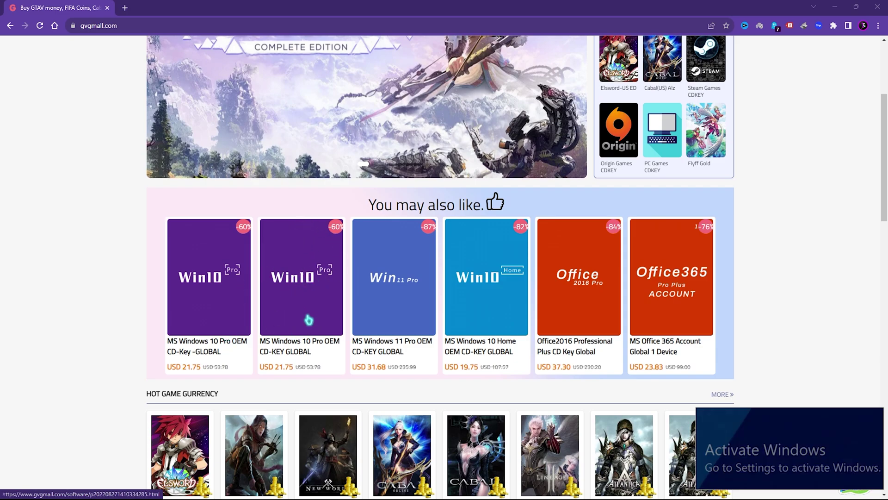
Open the MS Windows 10 Pro OEM key page and highlight its USD 21.75 New year sale price.
left_click(297, 286)
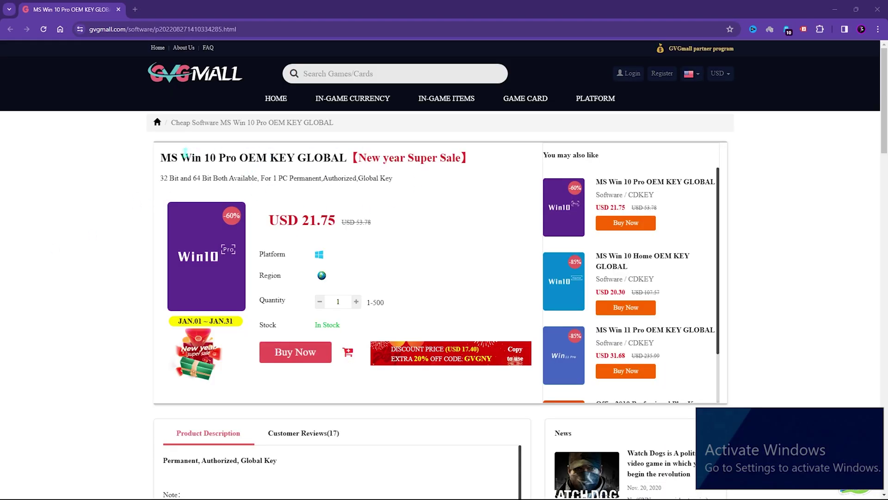
left_click(259, 158)
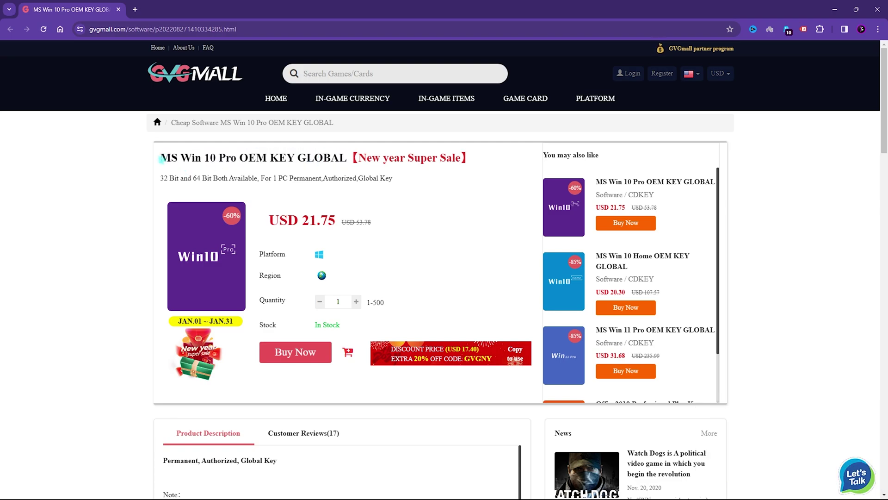
left_click_drag(270, 220, 299, 220)
left_click_drag(359, 158, 457, 158)
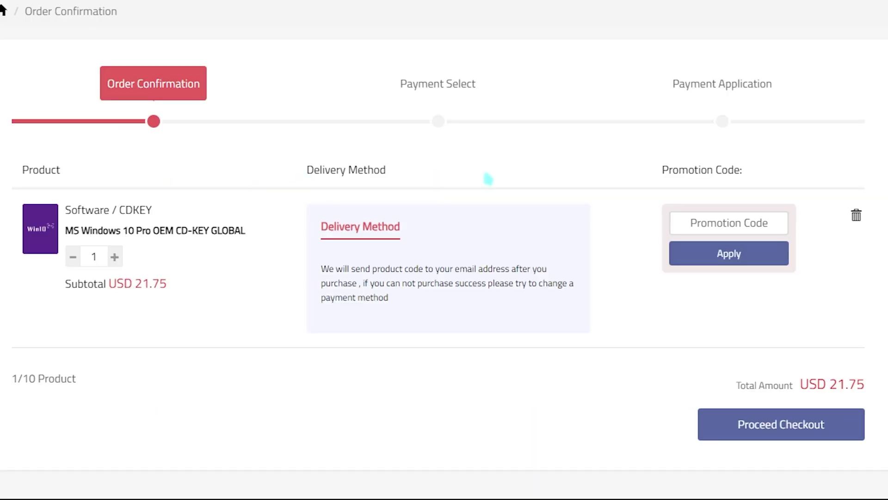
Apply promotion code FOX25, check the USD 16.31 total, and expand the Windows activation details.
left_click(730, 222)
type("FOX25")
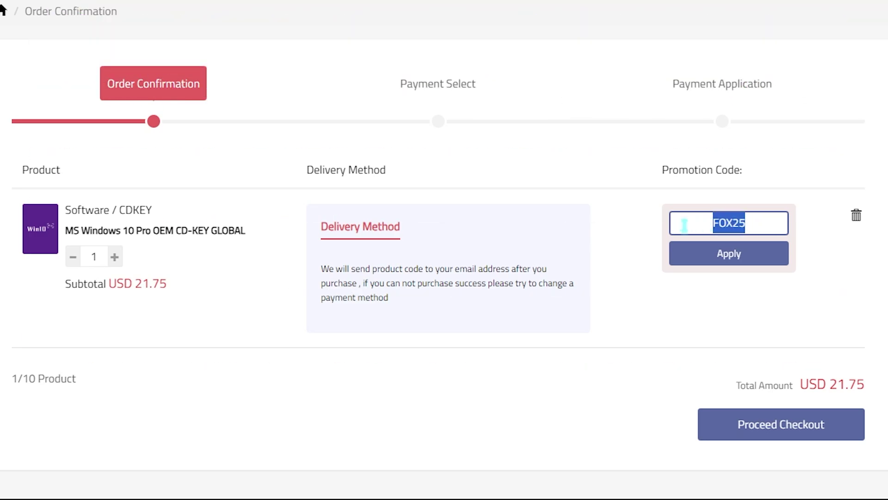
left_click(691, 254)
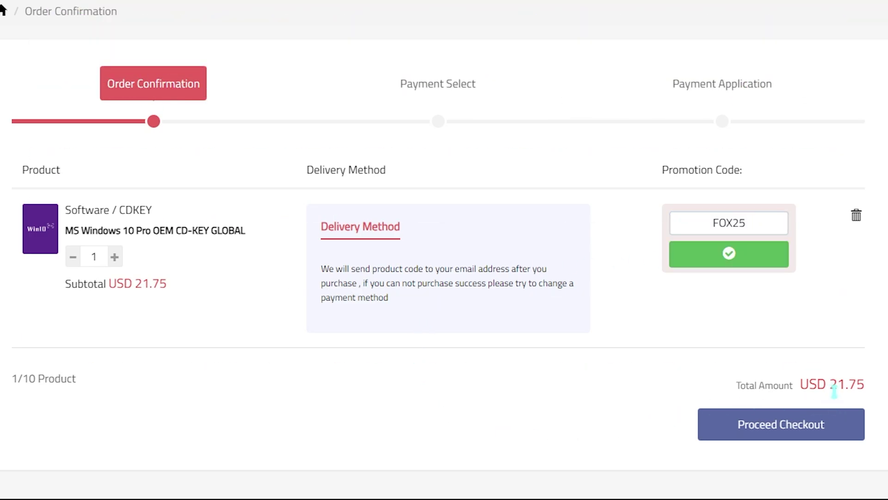
left_click_drag(837, 388, 511, 377)
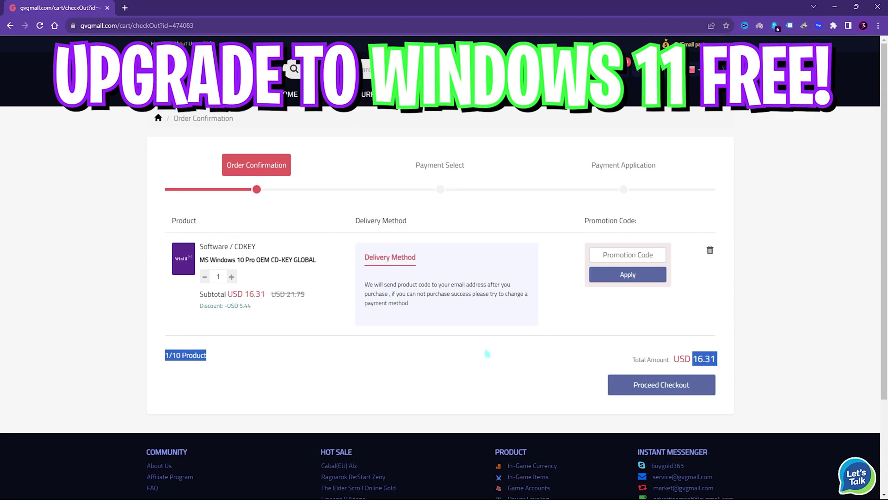
left_click(373, 401)
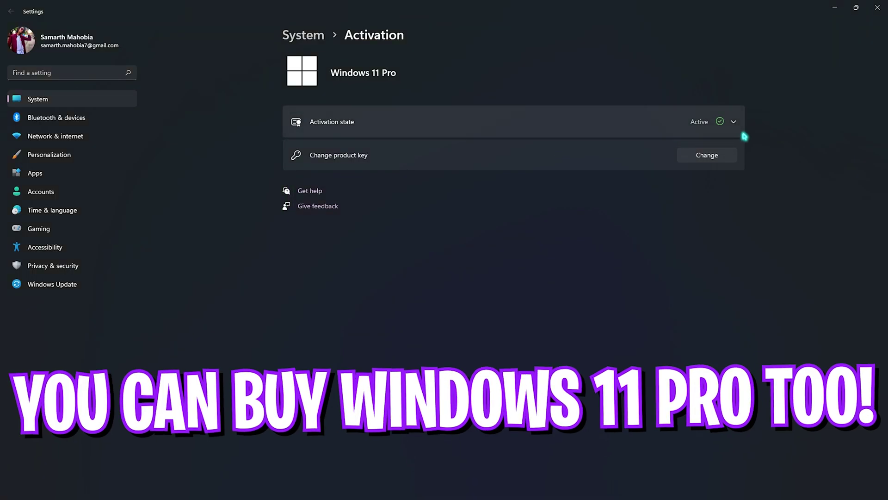
left_click(743, 132)
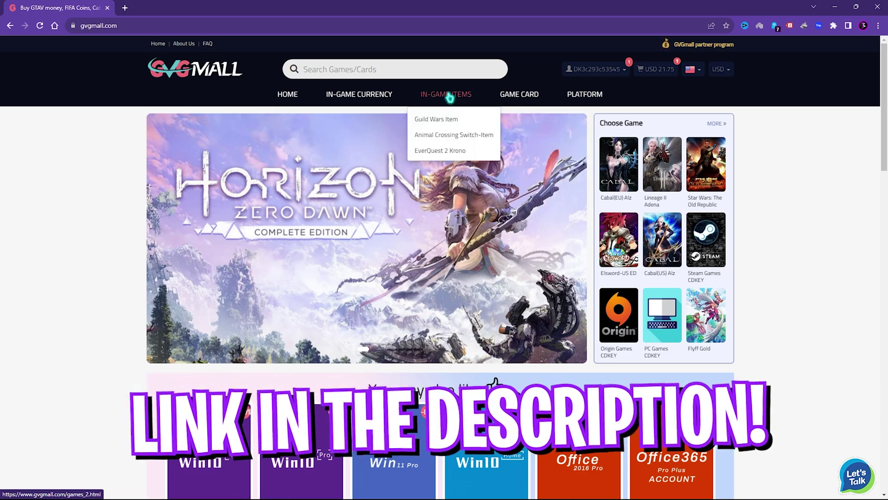
mouse_move(359, 95)
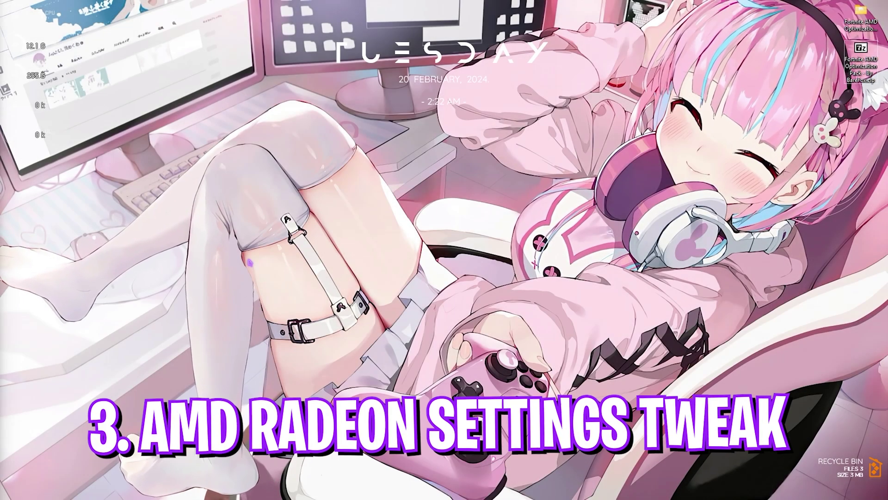
Launch AMD Software: Adrenalin Edition from the desktop menu and open Fortnite's game settings.
right_click(249, 261)
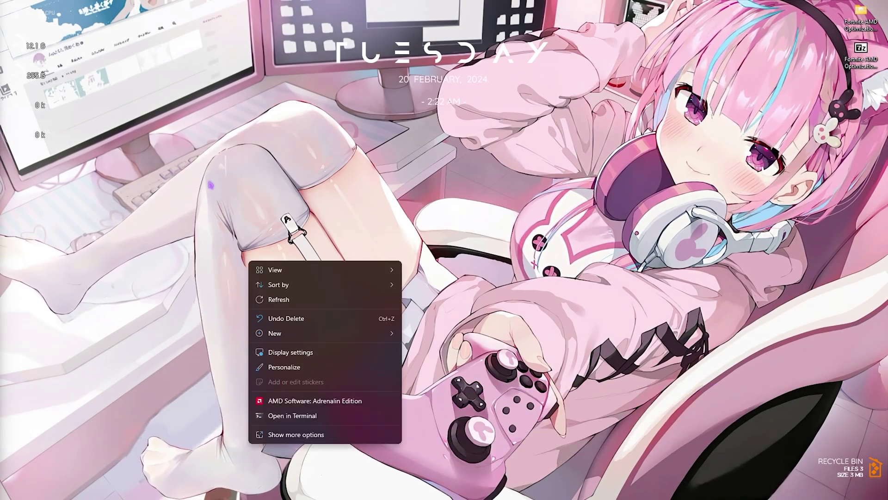
left_click(293, 214)
right_click(371, 138)
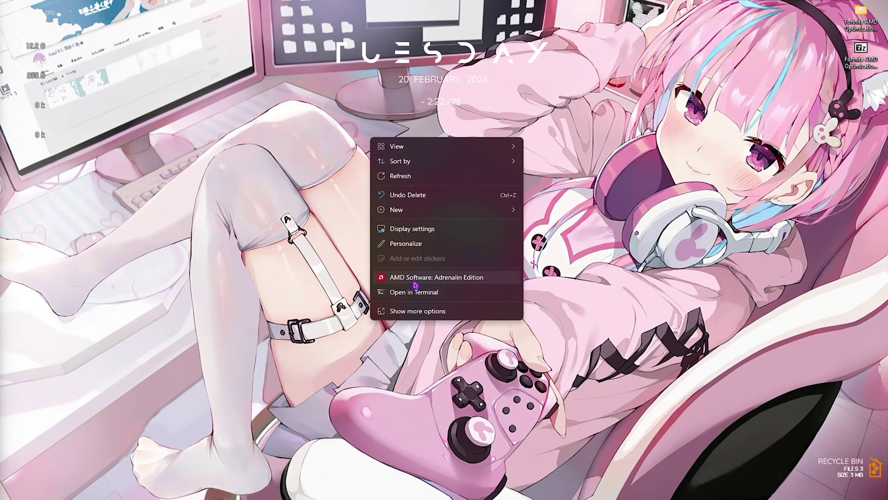
left_click(298, 265)
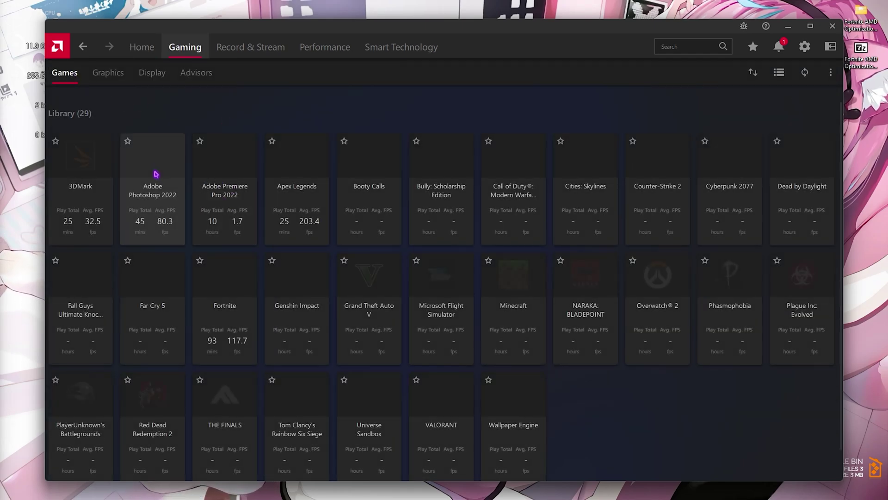
left_click(226, 347)
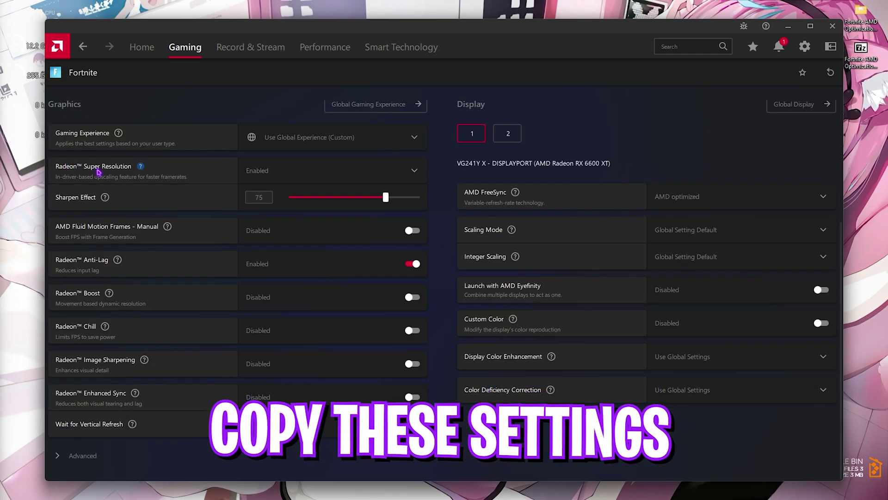
Enable Radeon Super Resolution for Fortnite and set Wait for Vertical Refresh to Always off.
left_click(308, 169)
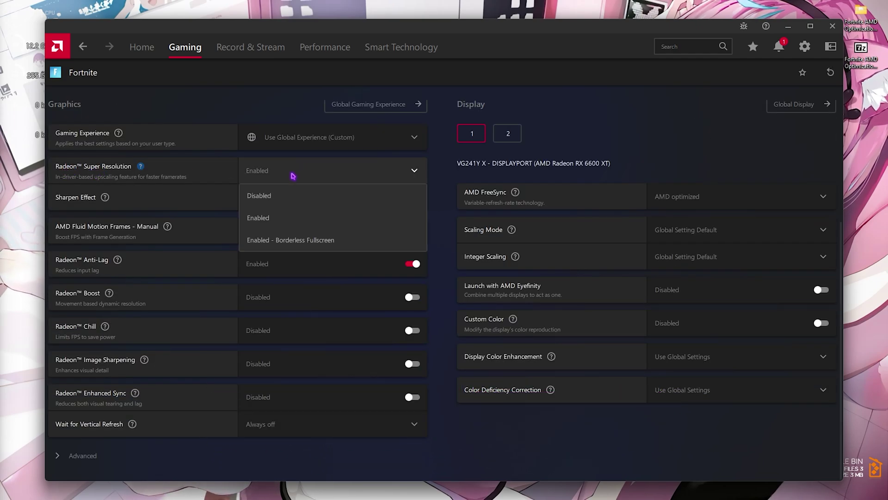
left_click(255, 216)
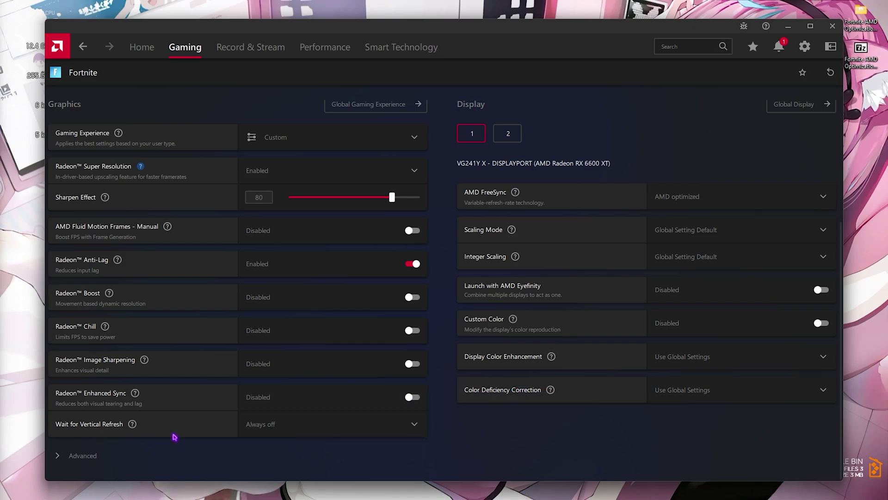
left_click(280, 425)
left_click(279, 411)
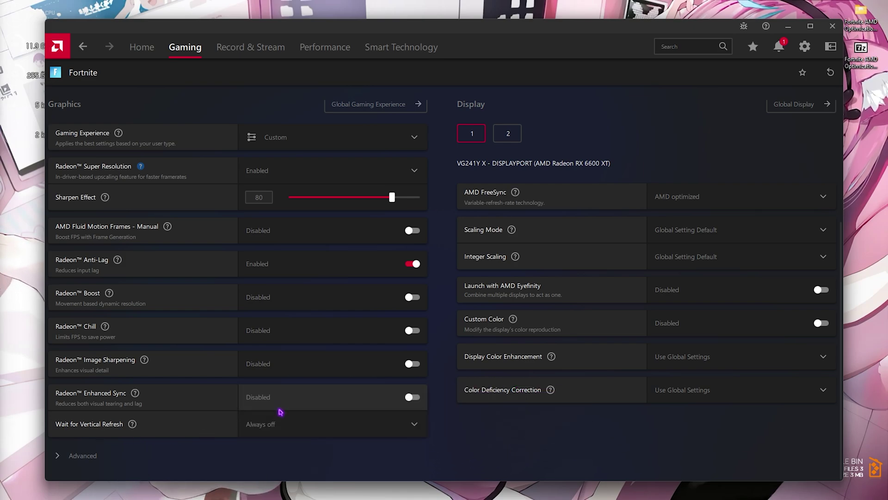
In Advanced settings, let the game control anti-aliasing, keeping Multisampling as the method.
left_click(150, 445)
scroll(148, 446, "down", 5)
scroll(149, 380, "down", 1)
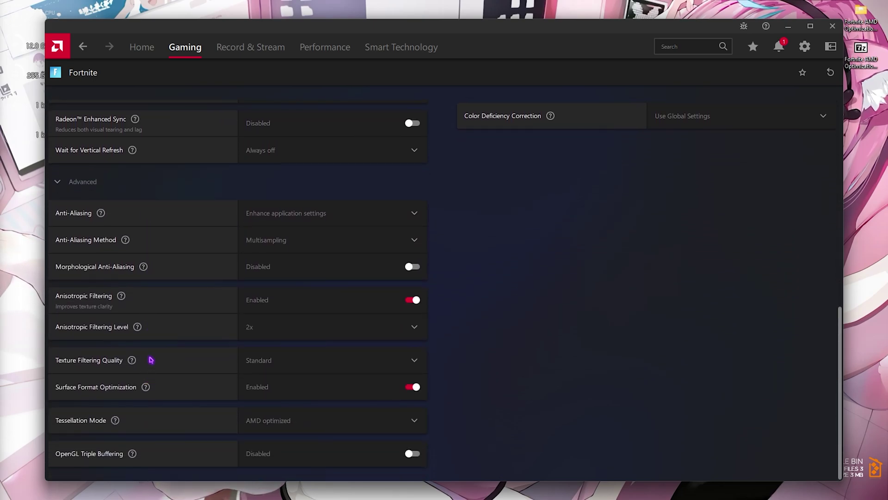
left_click(282, 212)
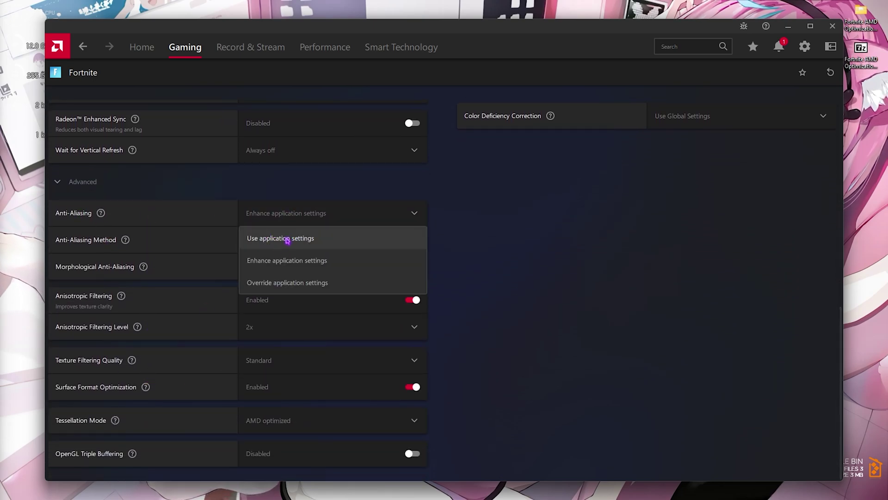
left_click(287, 238)
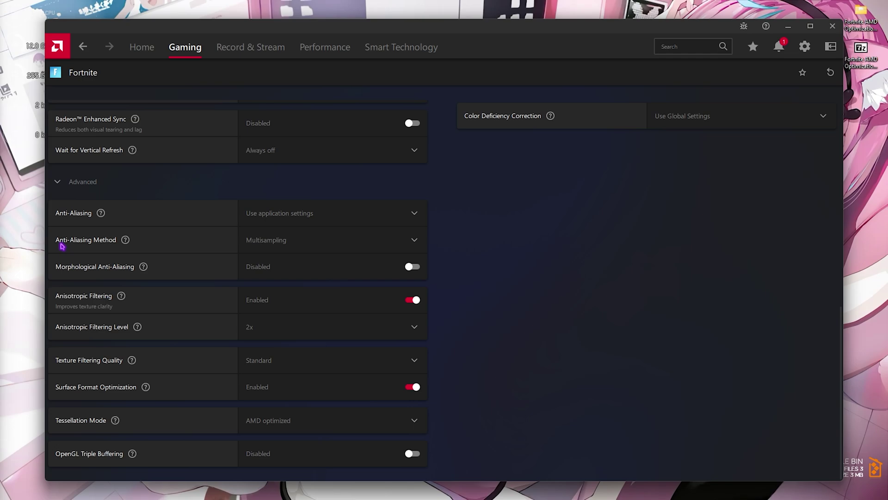
left_click(241, 252)
left_click(262, 263)
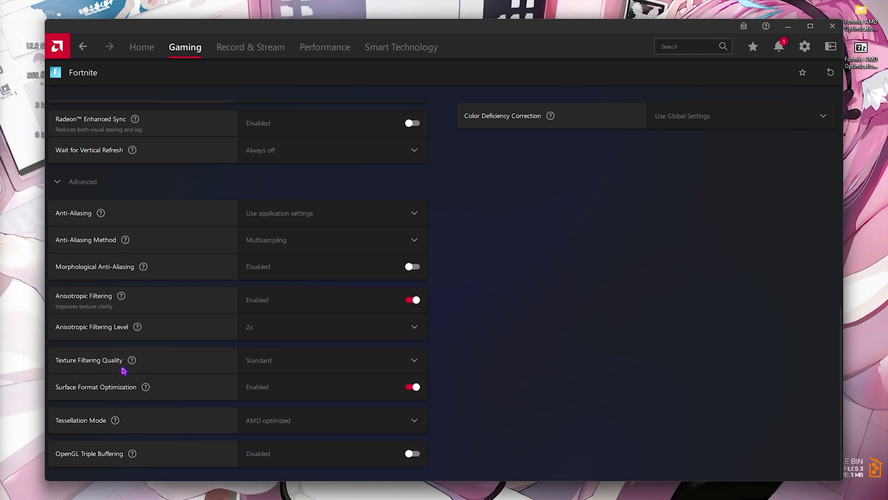
Set Texture Filtering Quality to Performance and keep Tessellation Mode at AMD optimized.
left_click(250, 360)
left_click(277, 429)
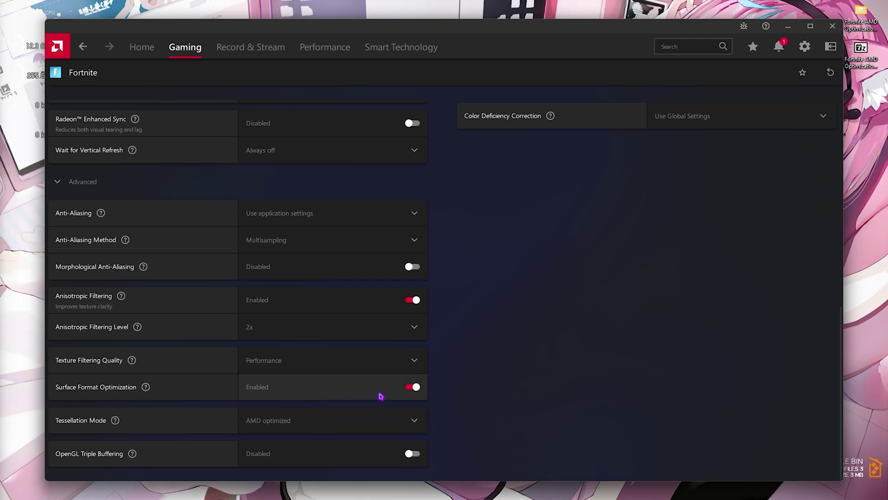
left_click(291, 420)
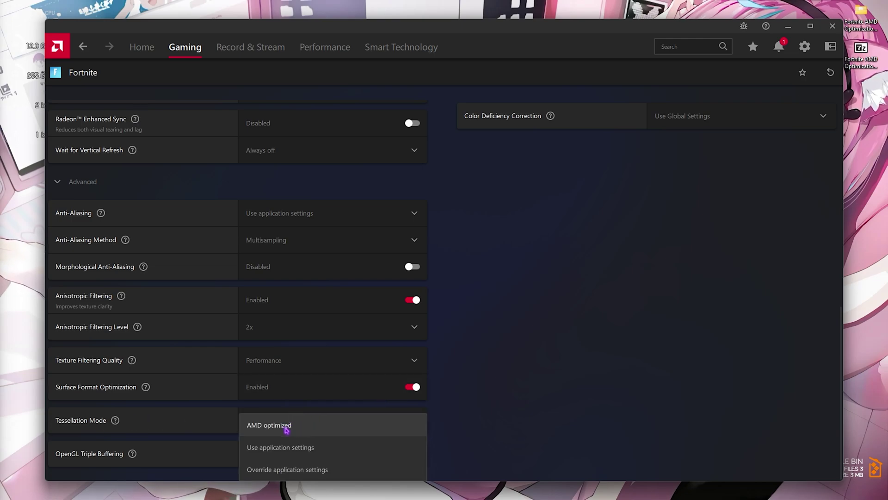
left_click(296, 425)
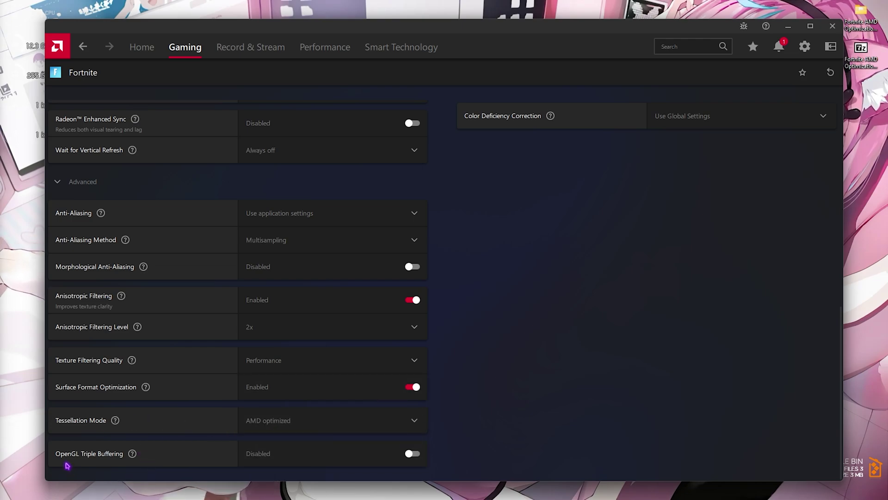
Set AMD FreeSync to On for Fortnite's display.
scroll(502, 435, "up", 4)
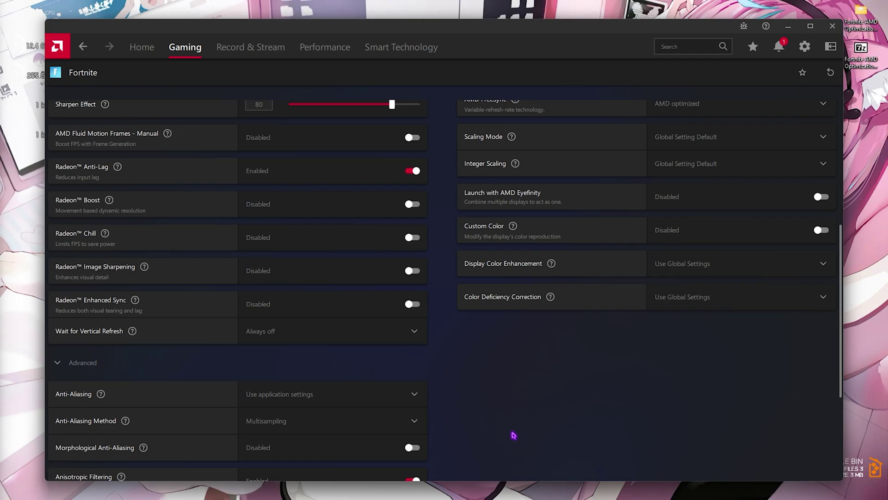
scroll(514, 435, "up", 2)
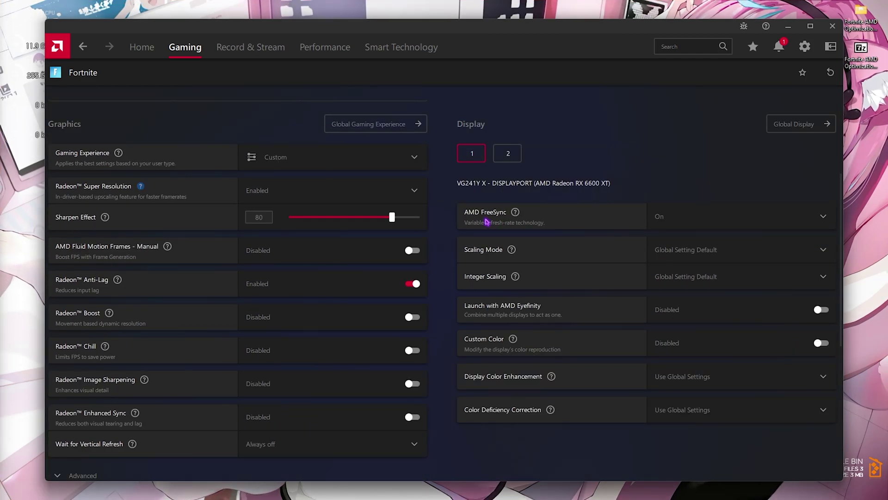
left_click(664, 220)
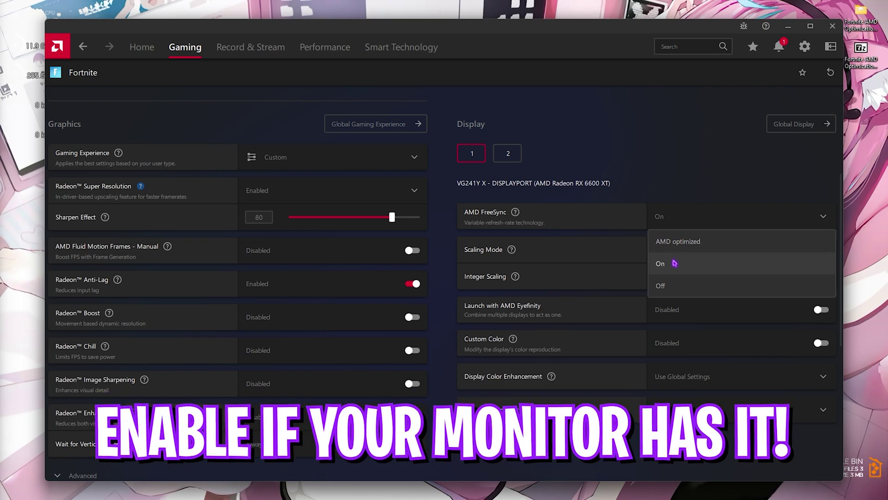
left_click(678, 260)
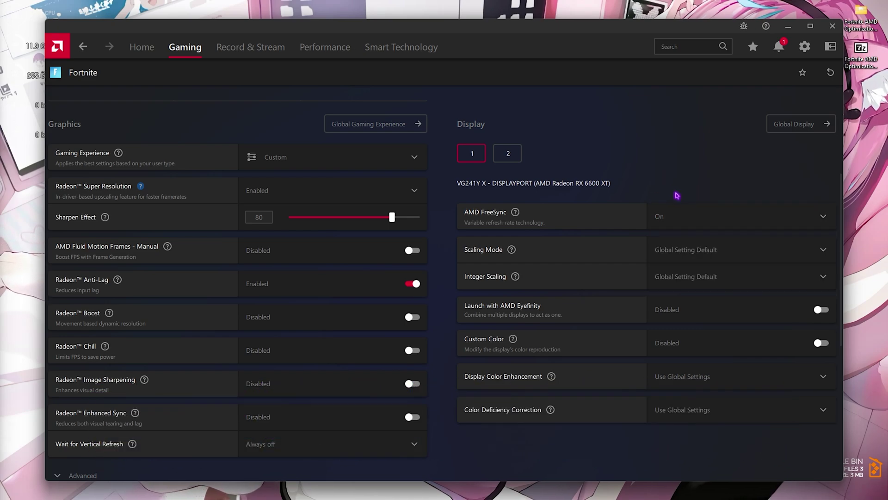
left_click(661, 216)
left_click(664, 290)
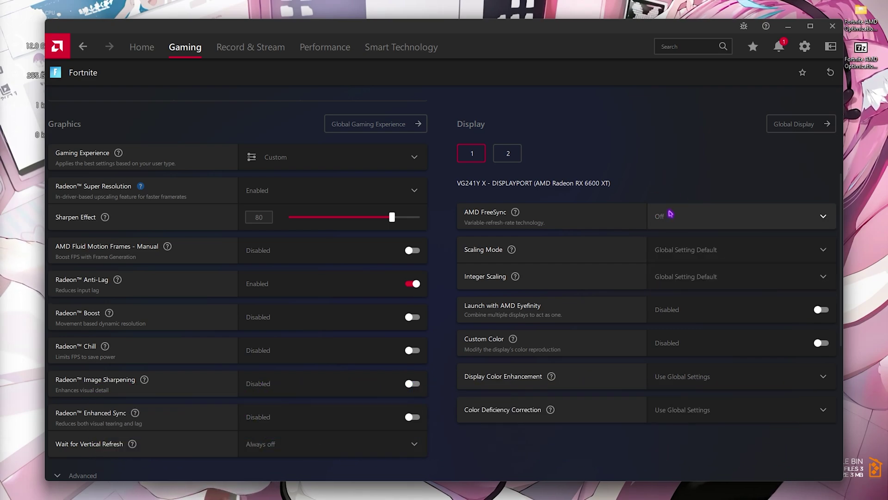
Keep Scaling Mode at Global Setting Default.
scroll(671, 214, "down", 1)
left_click(685, 217)
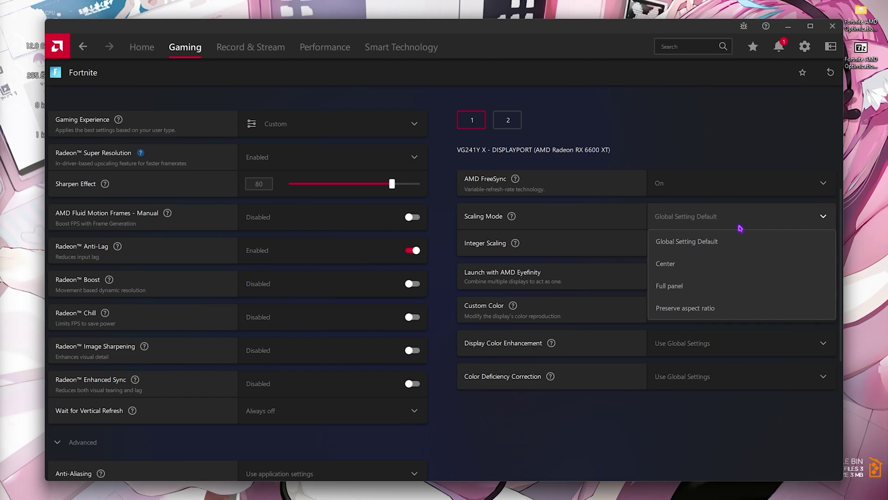
left_click(683, 240)
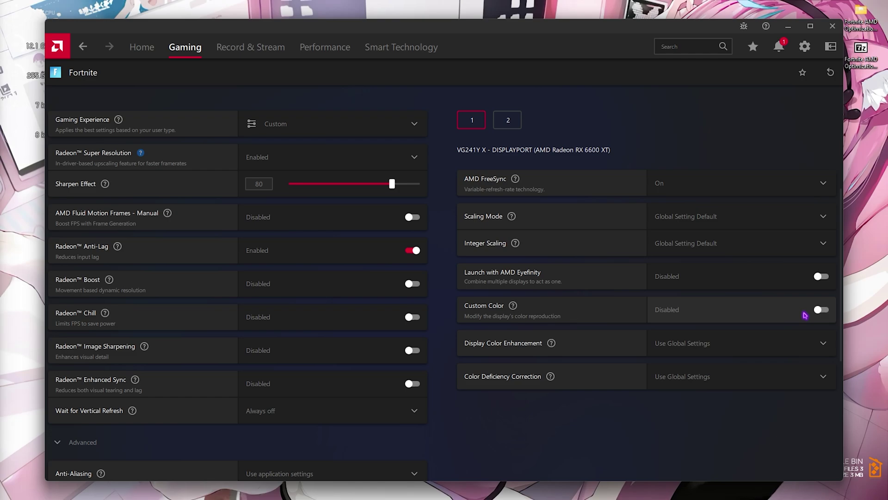
Turn on Custom Color for Fortnite and raise saturation from 150 to 160, keeping contrast at 110.
left_click(820, 310)
scroll(618, 316, "down", 1)
scroll(618, 316, "down", 4)
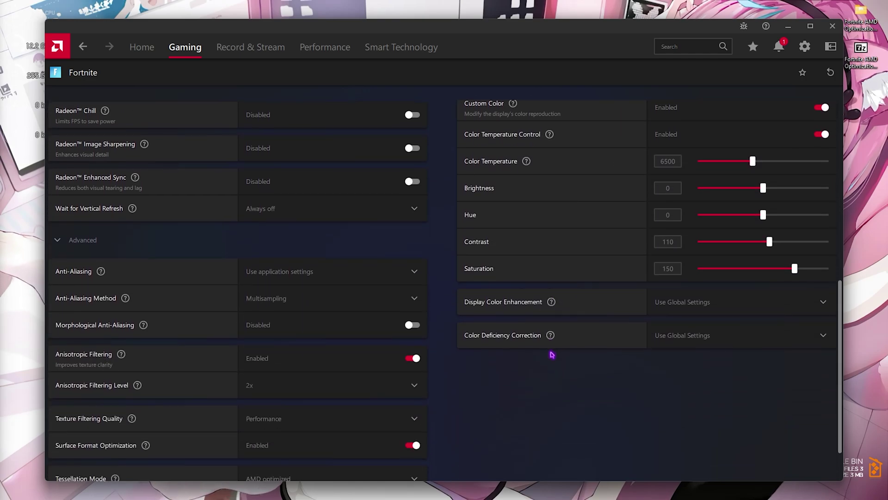
left_click(672, 246)
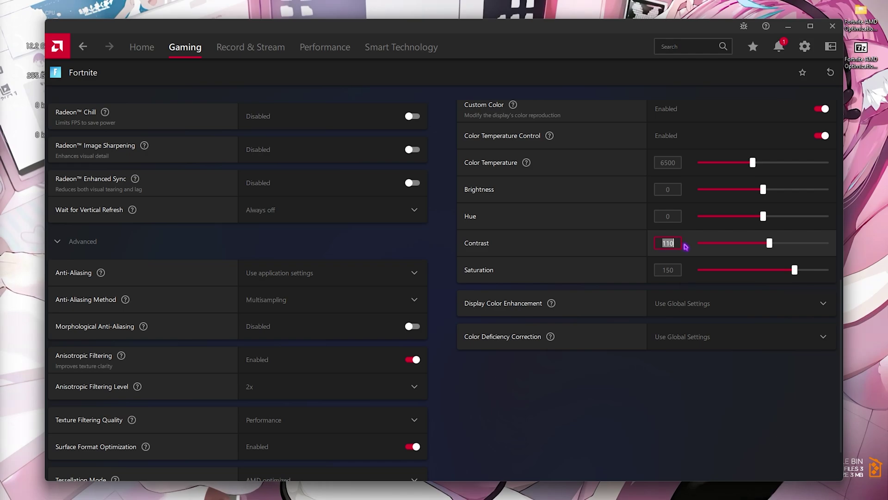
left_click(664, 271)
left_click_drag(655, 275, 675, 271)
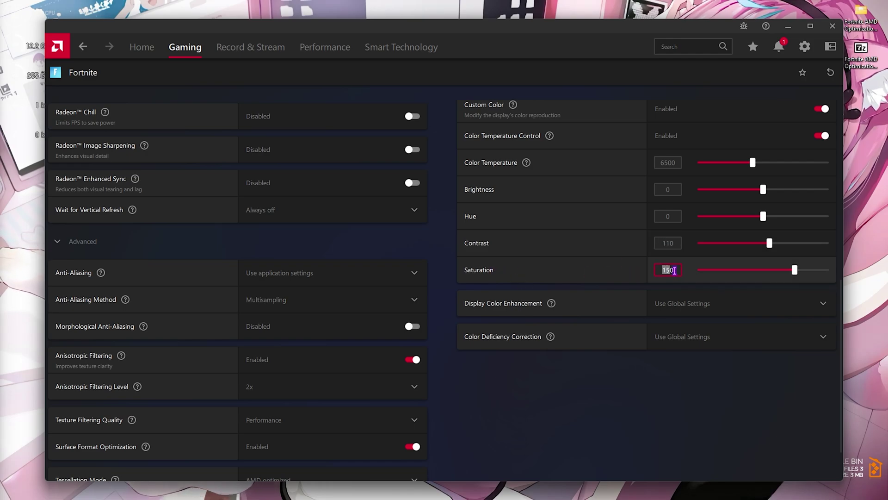
type("1")
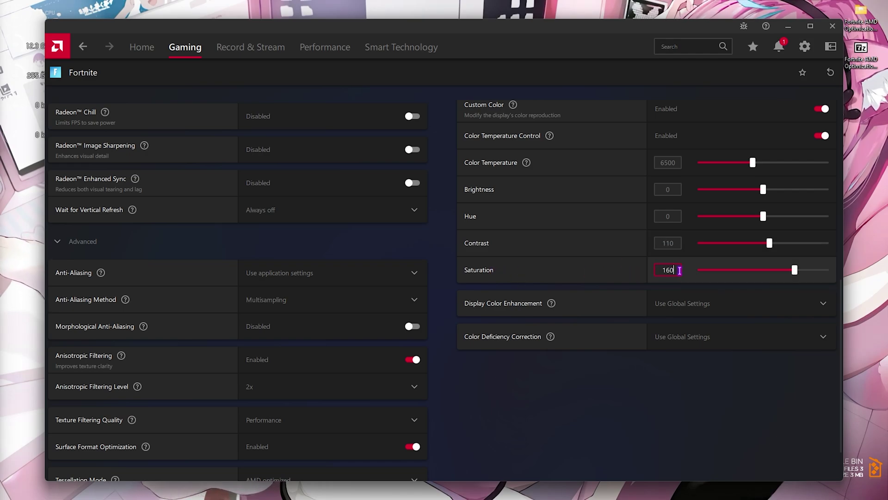
left_click(620, 284)
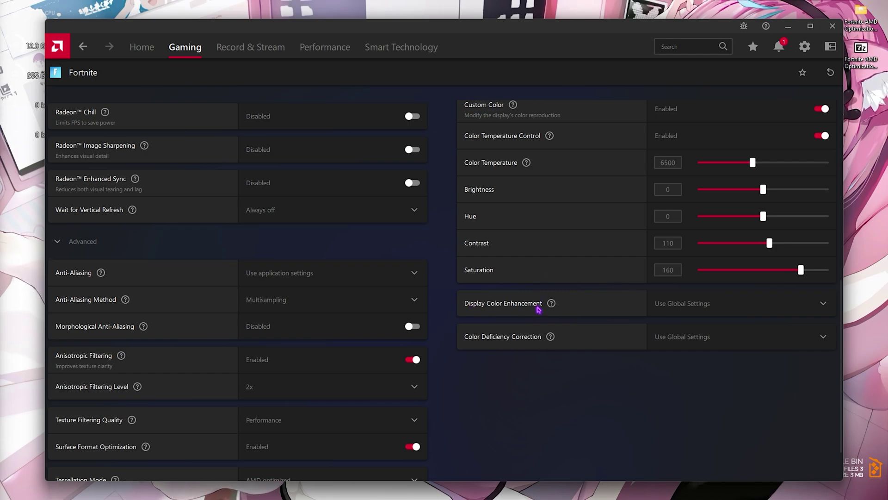
Leave display colour enhancement and colour deficiency correction at global settings, then go to Record & Stream.
left_click(694, 305)
left_click(696, 326)
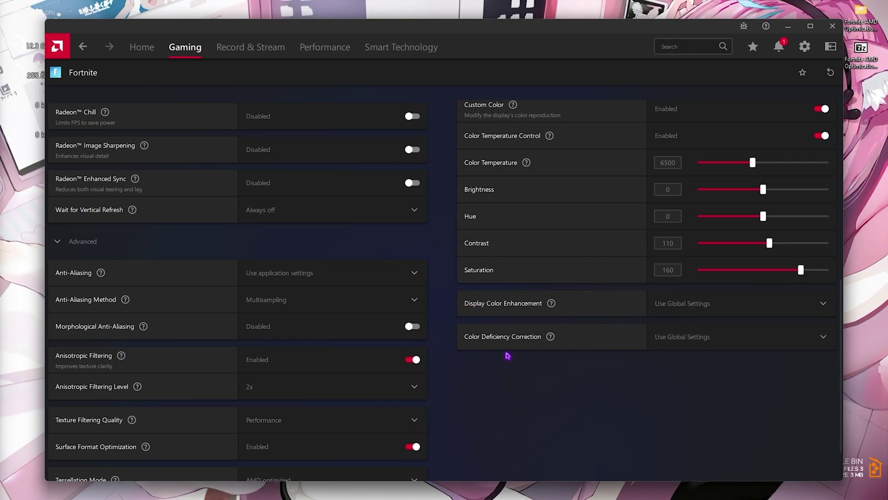
left_click(676, 337)
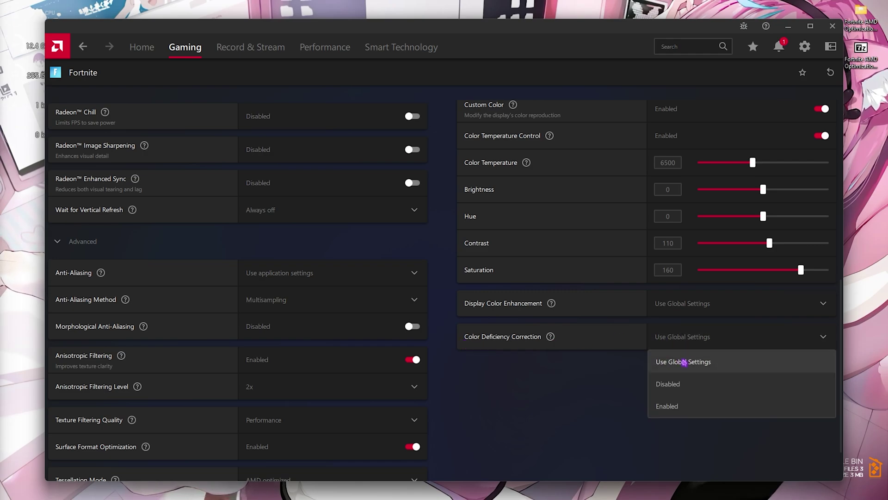
left_click(684, 362)
scroll(482, 271, "up", 10)
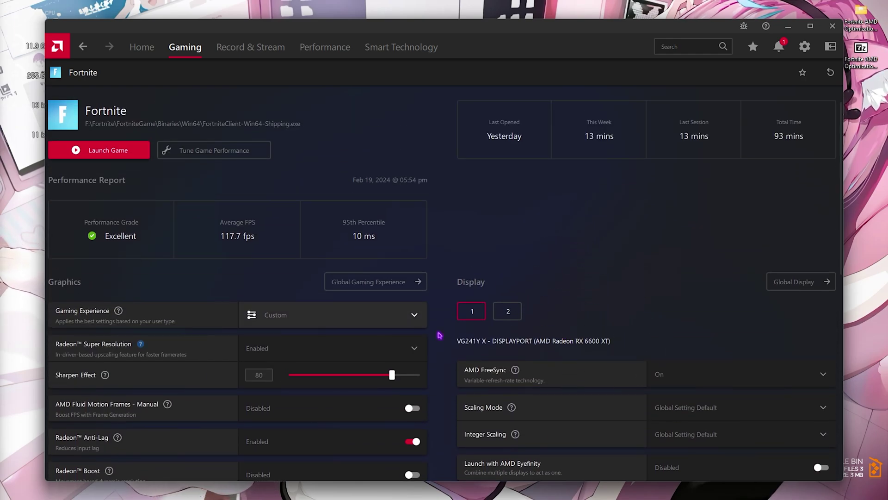
left_click(262, 48)
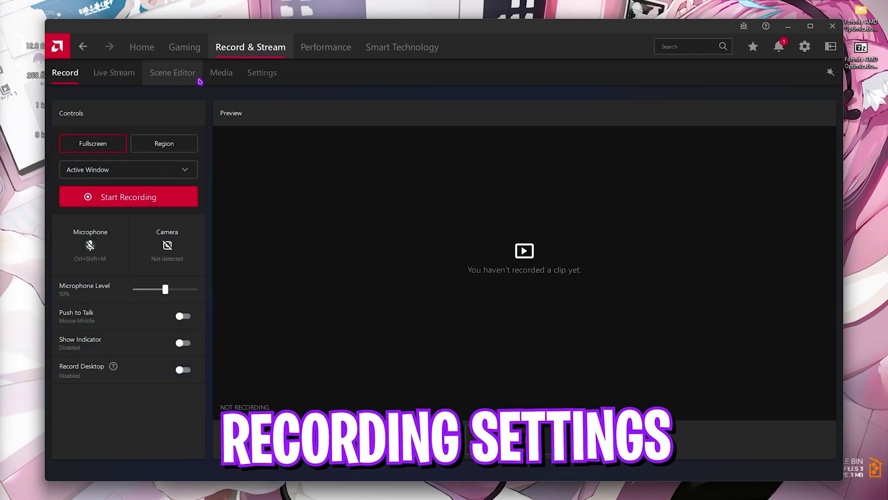
Open the Record & Stream Settings page and review the Recording, Live Streaming and Media options.
left_click(262, 73)
scroll(204, 310, "down", 1)
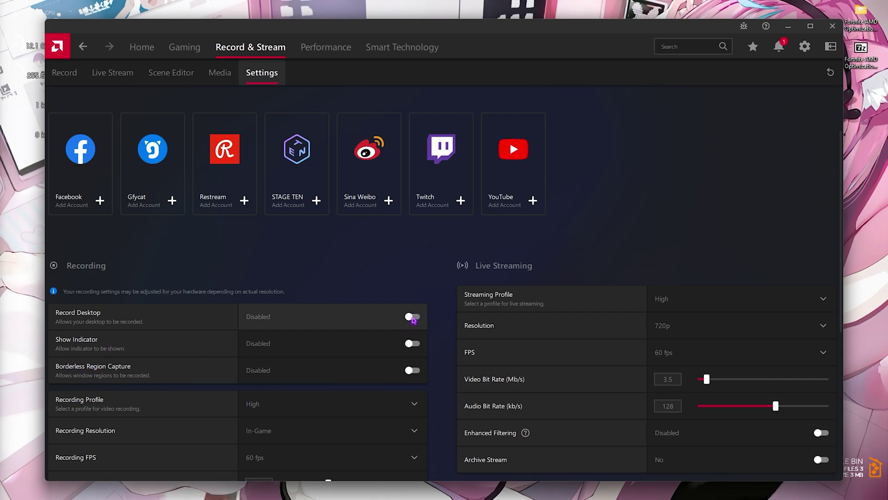
scroll(486, 356, "down", 5)
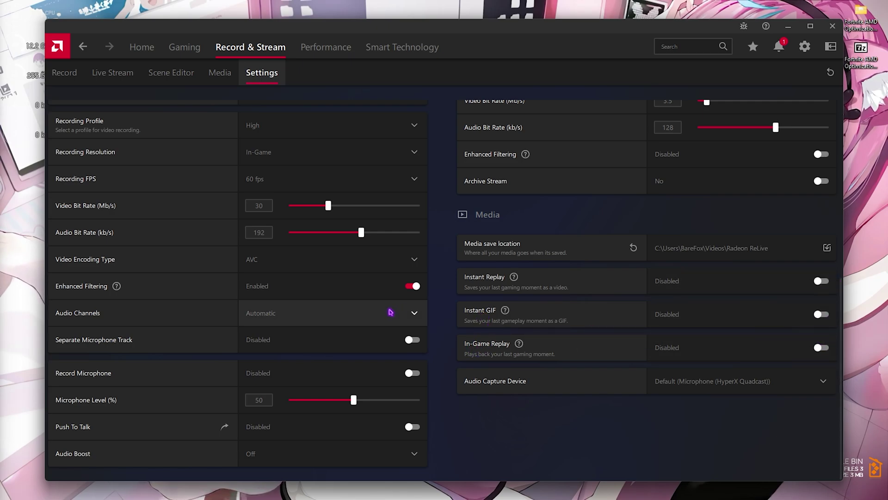
scroll(493, 326, "up", 3)
scroll(494, 325, "up", 4)
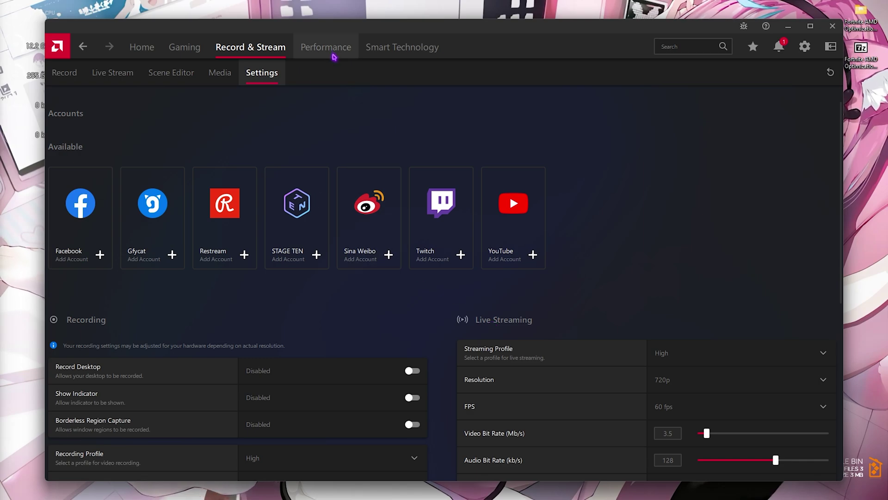
Confirm CPU and GPU Tuning Control under Performance > Tuning are on Default, then close AMD Software.
left_click(325, 52)
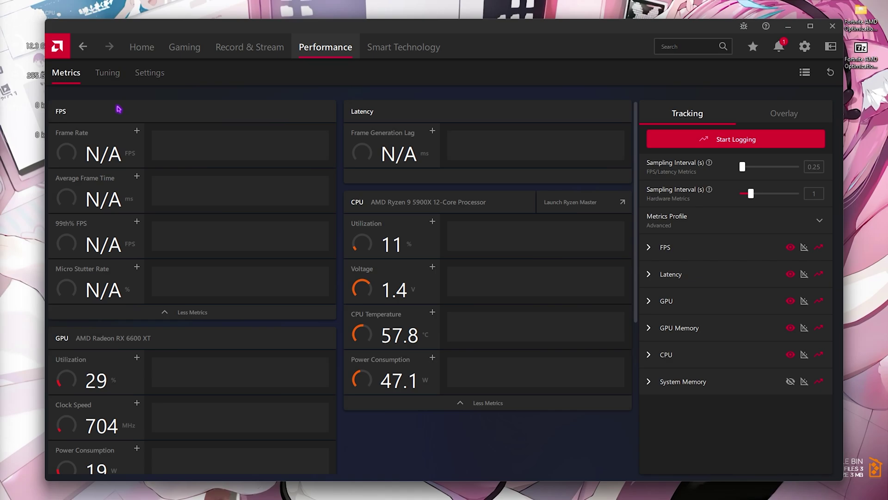
left_click(106, 72)
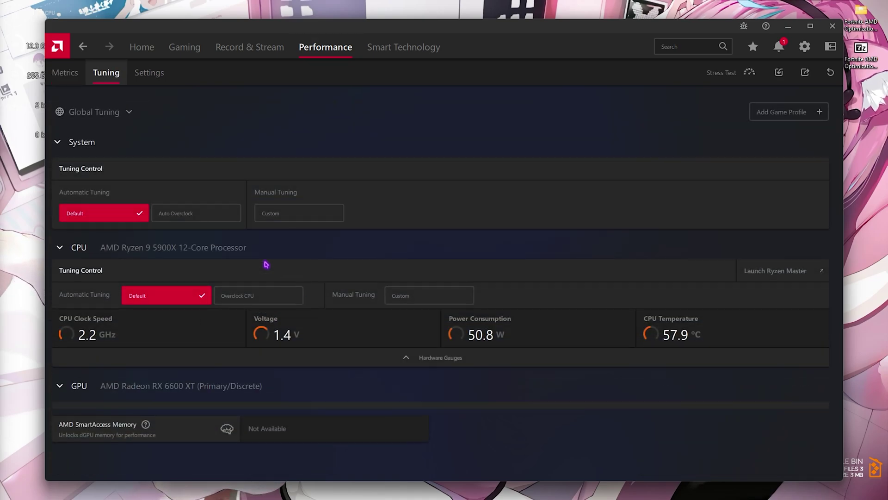
scroll(230, 246, "down", 3)
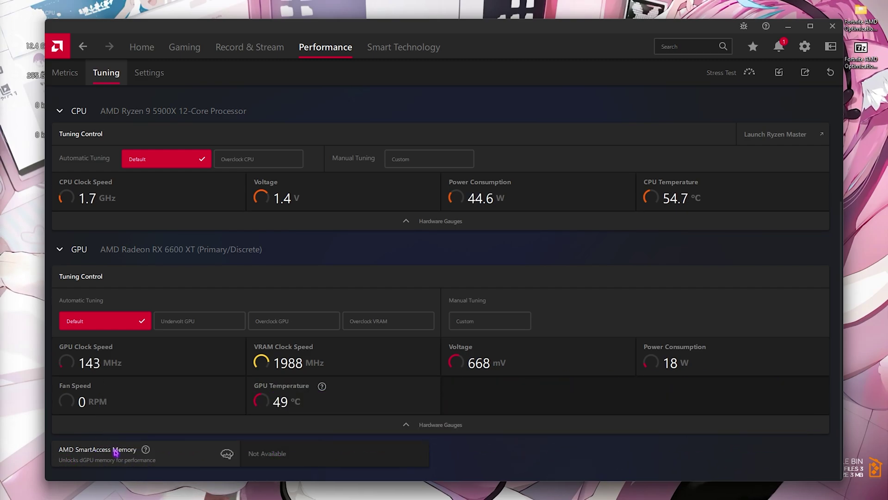
mouse_move(228, 458)
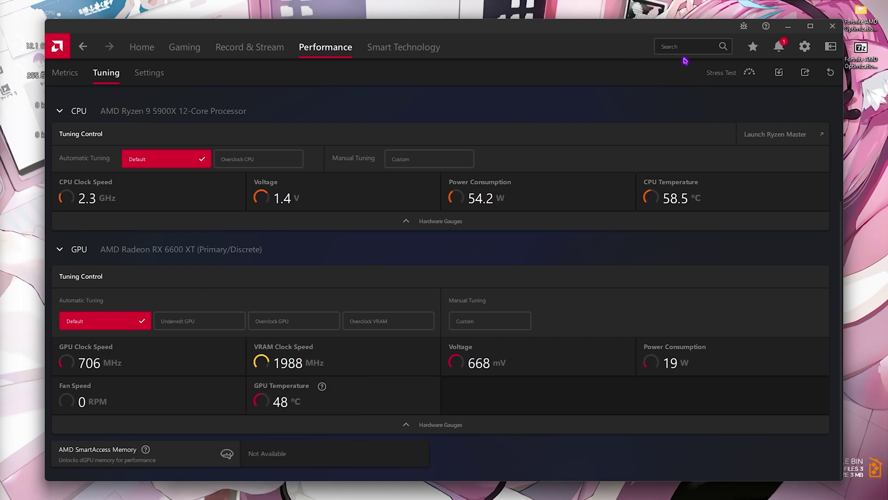
left_click(834, 28)
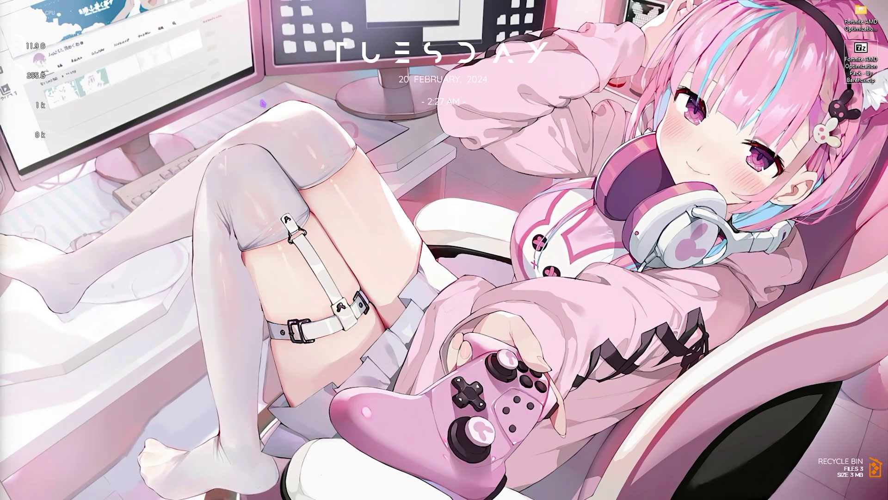
Navigate from AppData to Local\FortniteGame\Saved\Config\WindowsClient.
key("super+r")
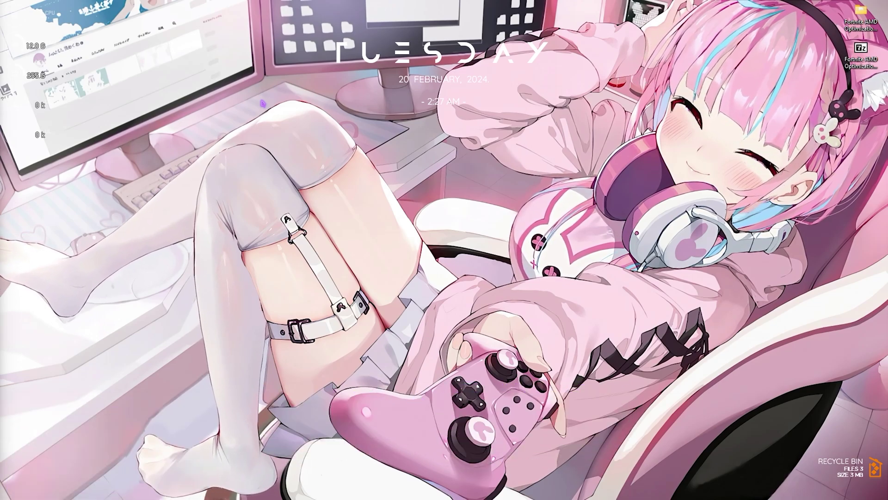
key("Return")
double_click(136, 85)
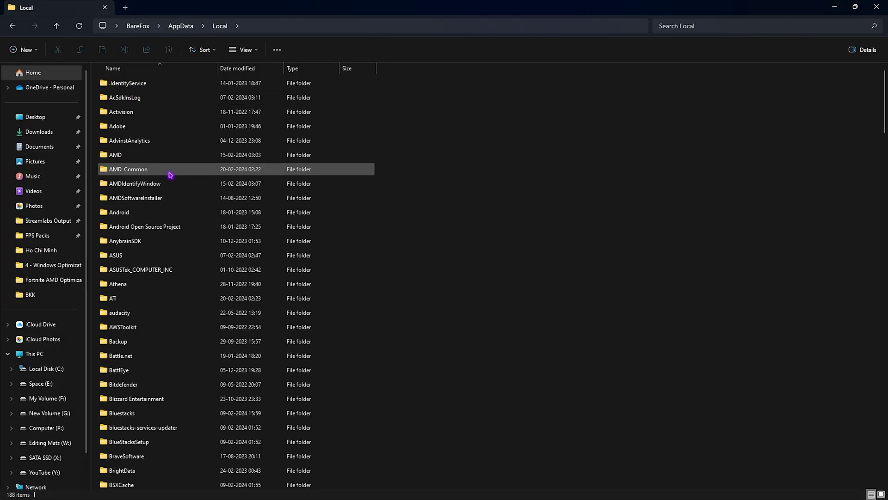
left_click(171, 174)
key("f")
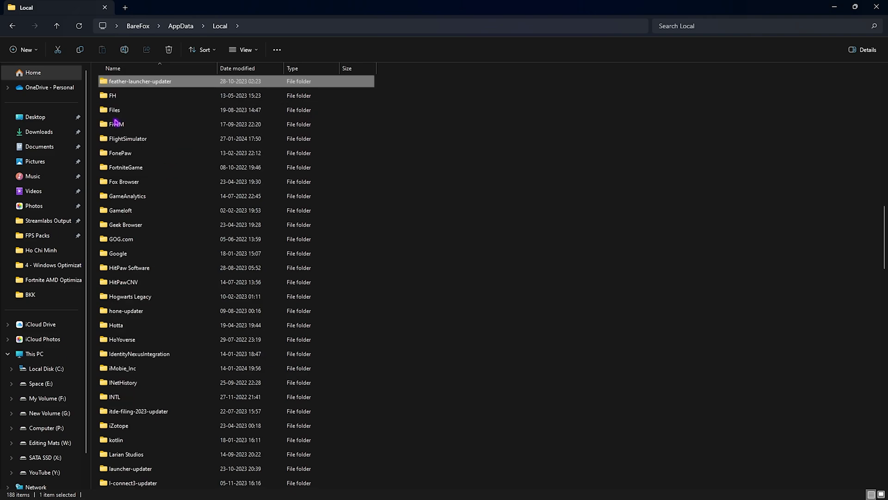
double_click(145, 124)
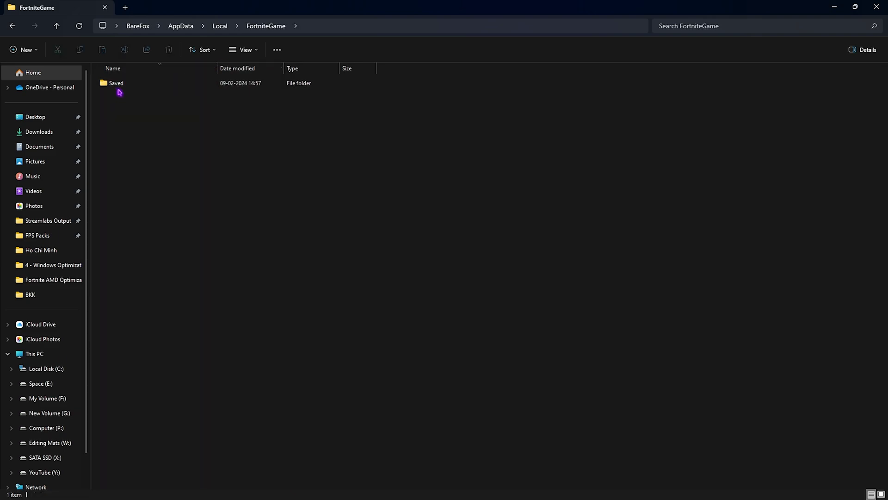
double_click(117, 85)
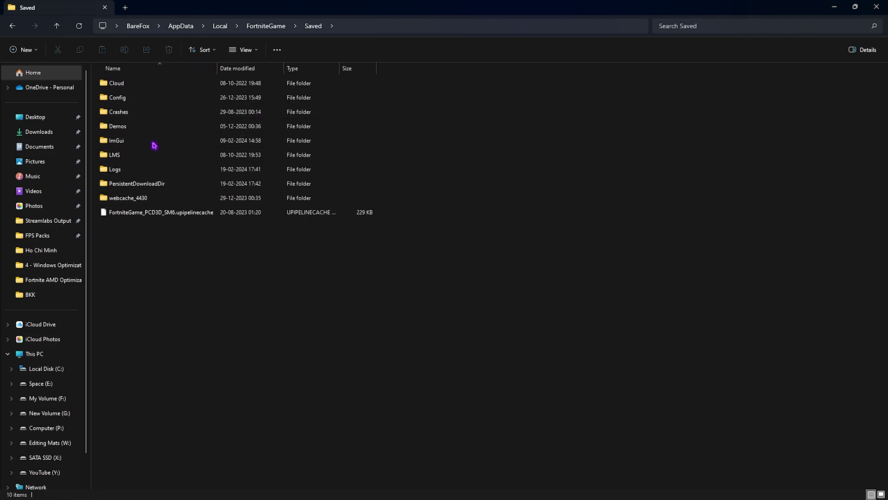
double_click(139, 97)
double_click(140, 97)
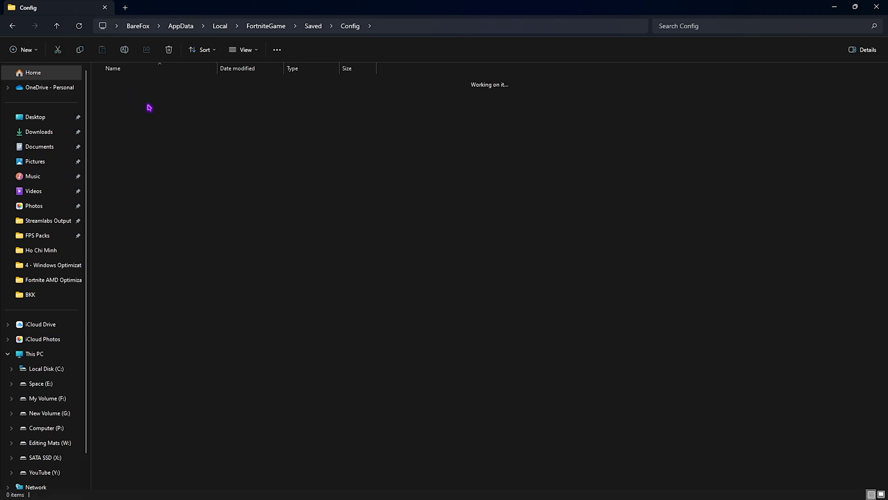
Open GameUserSettings.ini with Notepad.
left_click(135, 88)
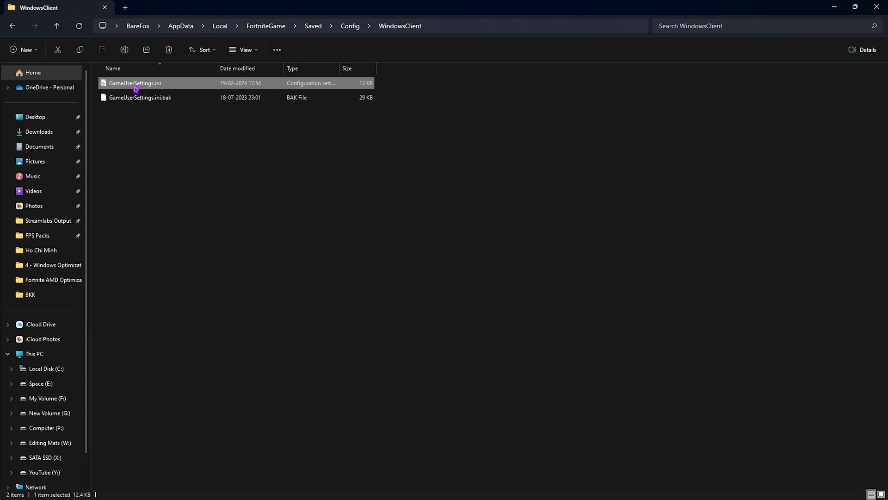
right_click(191, 86)
mouse_move(278, 130)
left_click(351, 131)
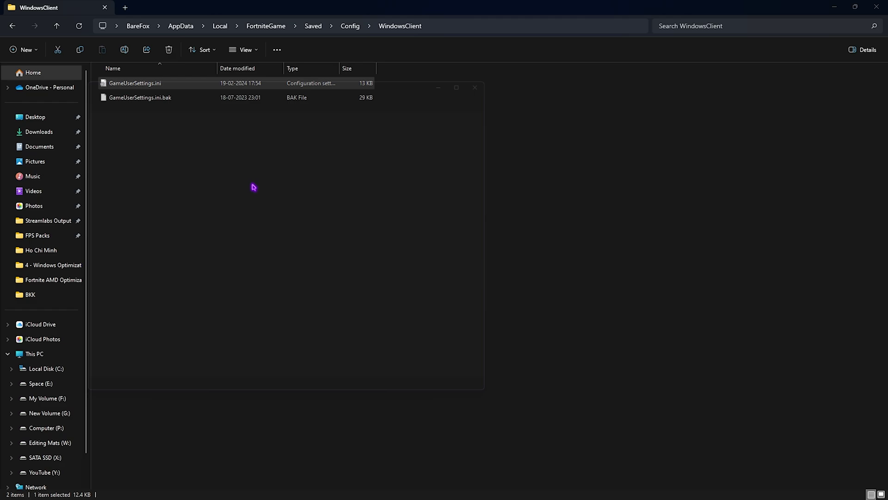
Maximize Notepad and highlight bMotionBlur, bShowGrass and bUseGPUCrashDebugging, all set to False.
left_click(485, 67)
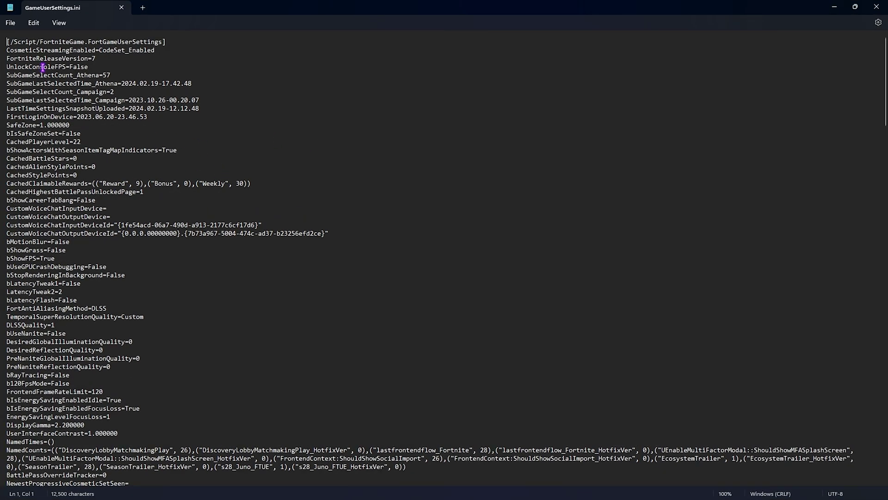
left_click_drag(15, 241, 74, 267)
triple_click(57, 241)
left_click(91, 250)
double_click(54, 251)
left_click(42, 267)
left_click(69, 267)
double_click(99, 267)
Highlight bStopRenderingInBackground and bLatencyTweak1 (both False) and the LatencyTweak2=2 line.
left_click(139, 276)
left_click_drag(14, 275, 100, 276)
double_click(116, 276)
left_click(165, 284)
left_click(14, 284)
double_click(71, 284)
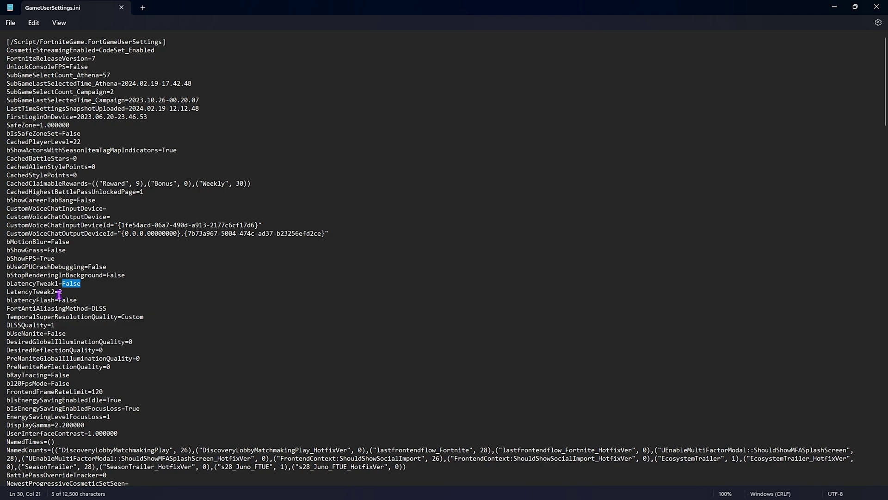
left_click(62, 292)
Scroll down to DLSSQuality and select the LowInputLatencyModeIsEnabled=True value.
scroll(133, 286, "down", 4)
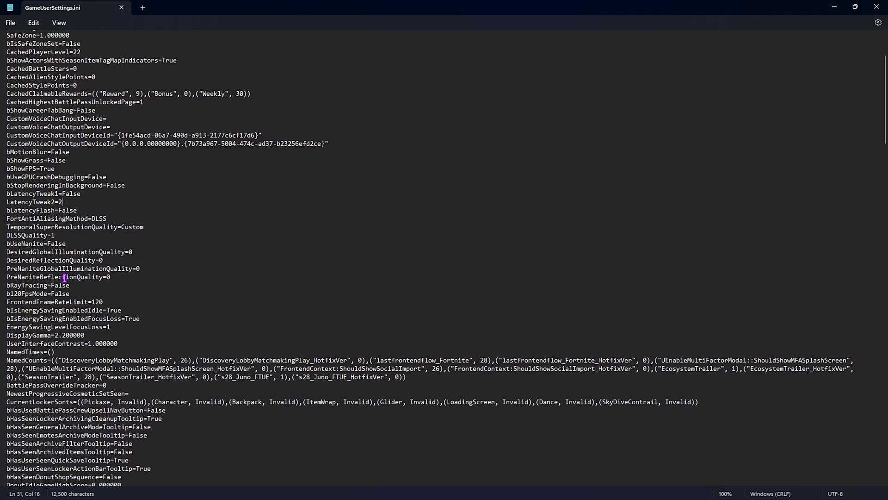
double_click(12, 236)
key("Right")
key("Right")
key("Right")
scroll(22, 236, "down", 20)
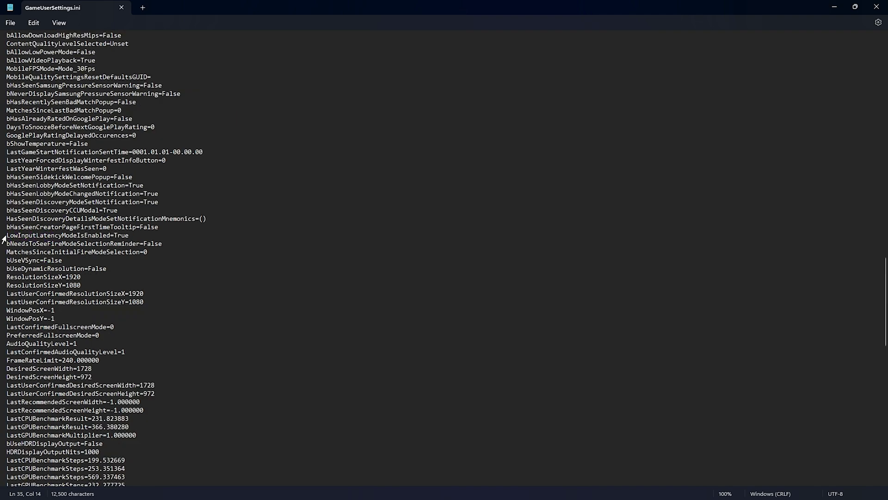
left_click_drag(6, 236, 112, 236)
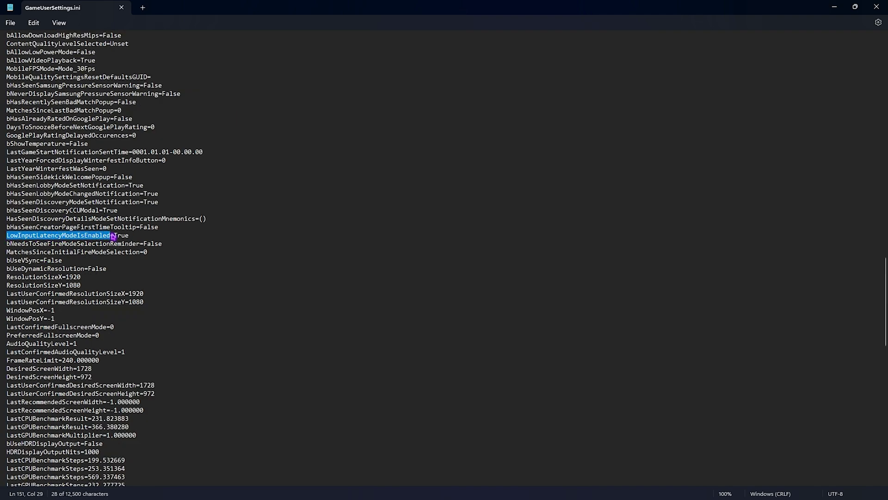
left_click(113, 236)
key("shift+End")
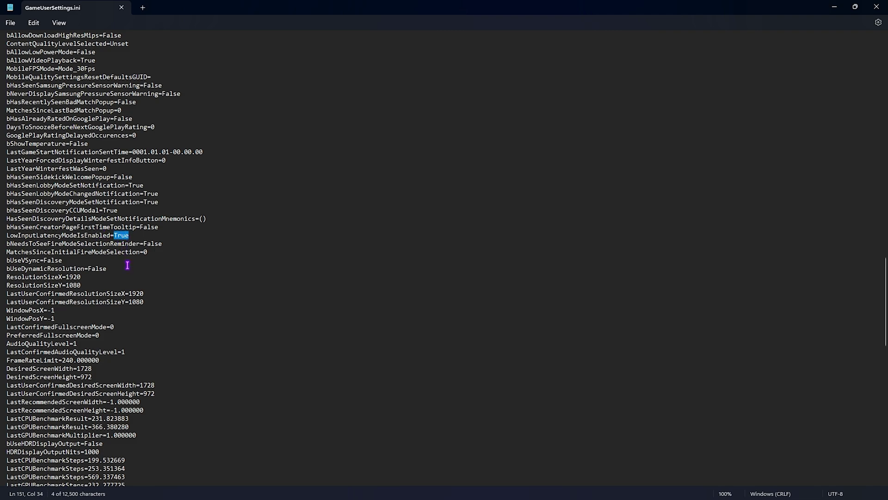
Review [RayTracing] EnableInGame=False and the ScalabilityGroups resolution and view distance settings.
scroll(128, 290, "down", 20)
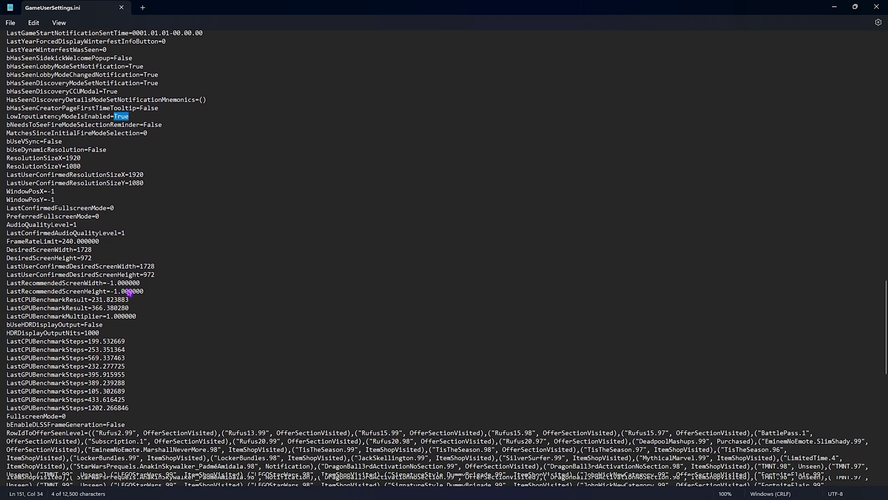
left_click_drag(7, 85, 51, 85)
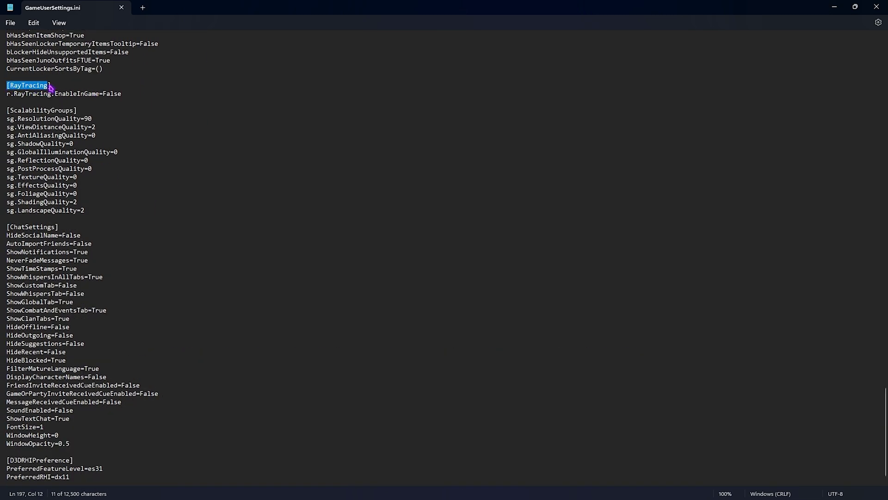
double_click(116, 94)
left_click(141, 100)
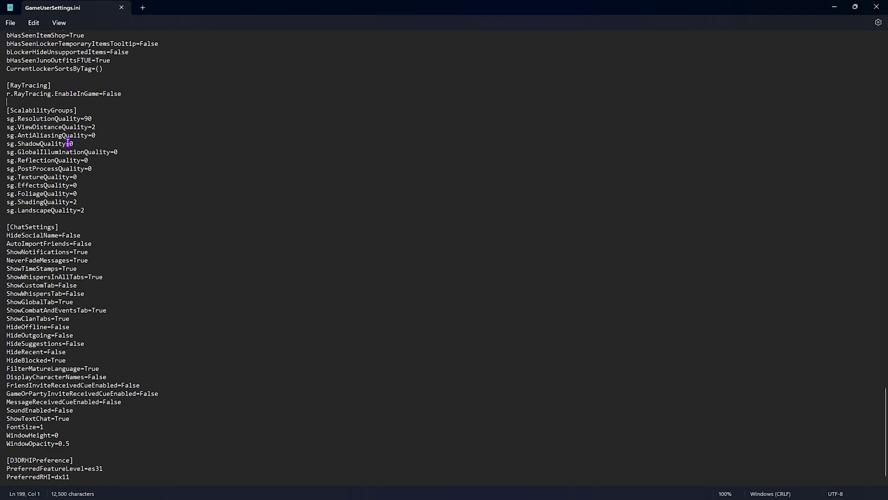
double_click(71, 110)
left_click(73, 110)
left_click_drag(21, 119, 94, 124)
left_click_drag(18, 127, 94, 131)
left_click(101, 128)
Change sg.ShadingQuality from 2 to 1 after reviewing shadow and landscape quality.
left_click_drag(18, 146, 65, 146)
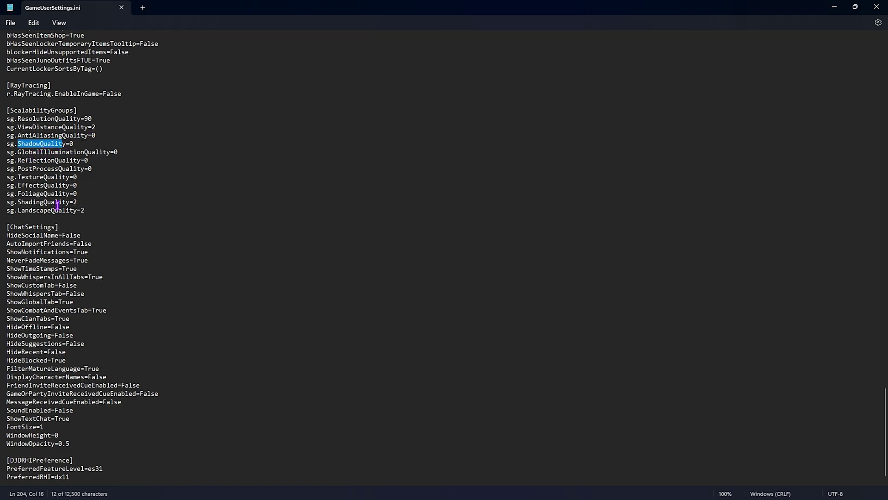
left_click_drag(33, 212, 79, 202)
left_click(44, 203)
left_click(76, 202)
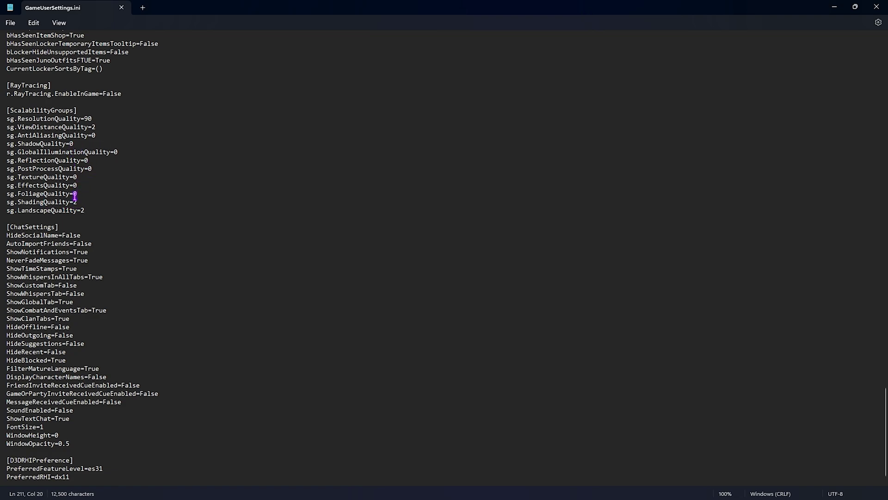
left_click_drag(74, 202, 77, 202)
type("1")
Review the [D3DRHIPreference] section with PreferredRHI=dx11 and PreferredFeatureLevel es31.
scroll(28, 452, "down", 1)
left_click(26, 448)
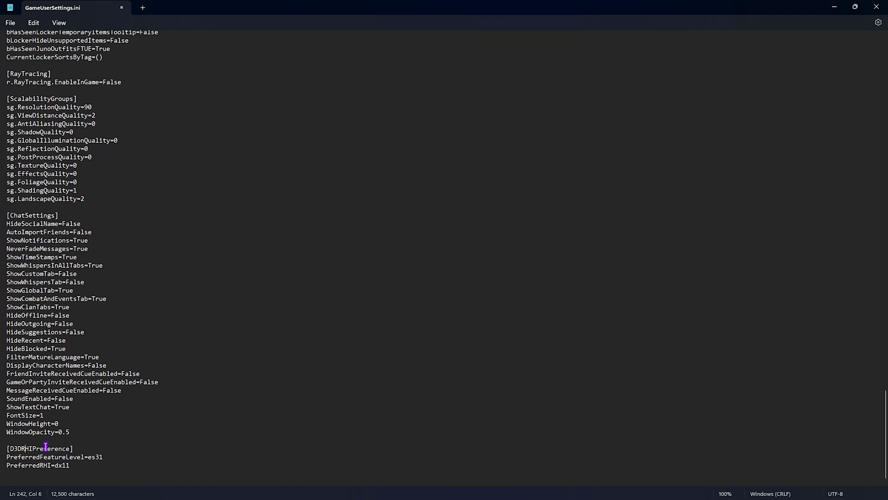
left_click_drag(12, 449, 86, 446)
key("Up")
key("Up")
left_click_drag(17, 467, 104, 457)
left_click(48, 468)
left_click(70, 467)
left_click(103, 457)
Close the edited GameUserSettings.ini in Notepad and open the file's Properties in File Explorer.
scroll(108, 369, "up", 20)
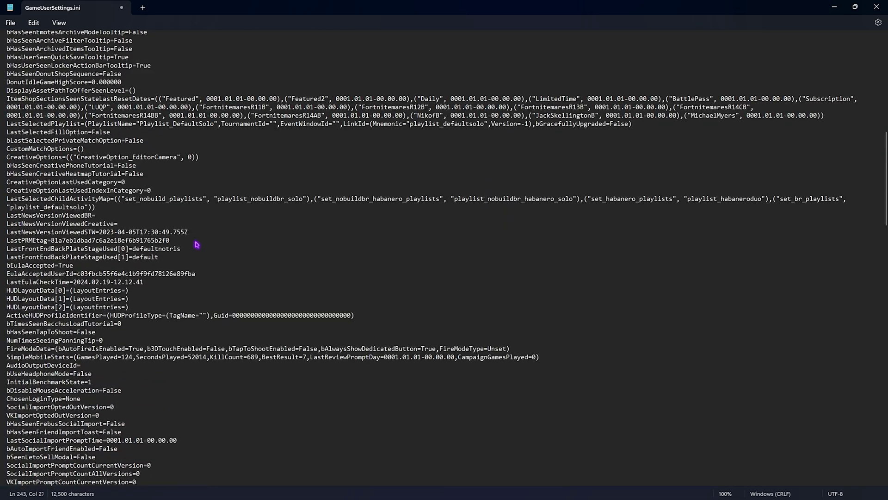
left_click(876, 7)
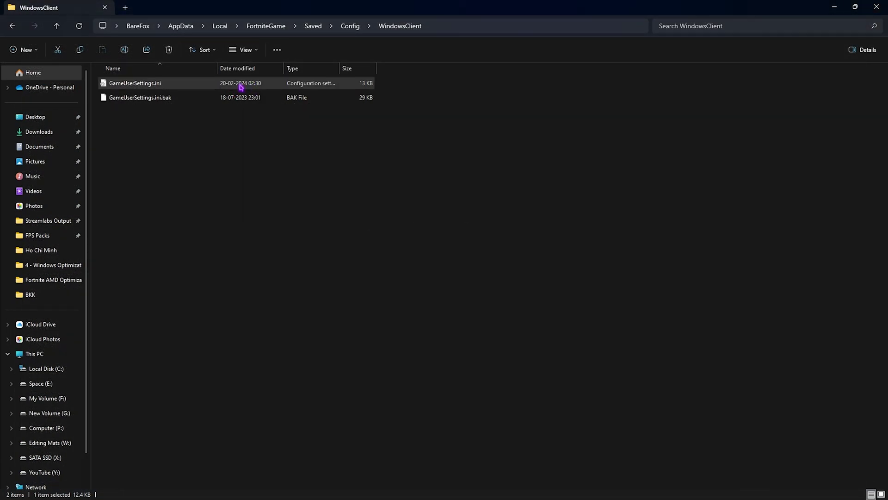
right_click(241, 87)
left_click(245, 203)
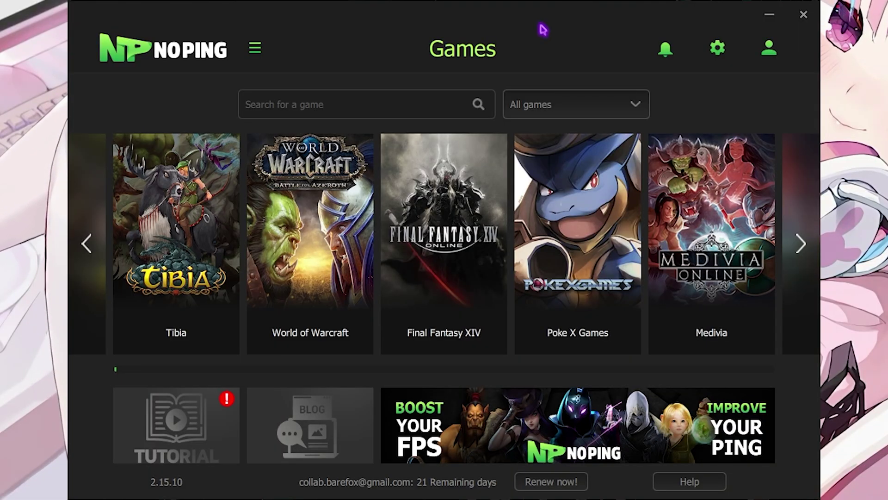
Search 'Fortn', optimize Fortnite through the Dubai 03 server (48ms), then open NoPing's settings.
left_click(313, 113)
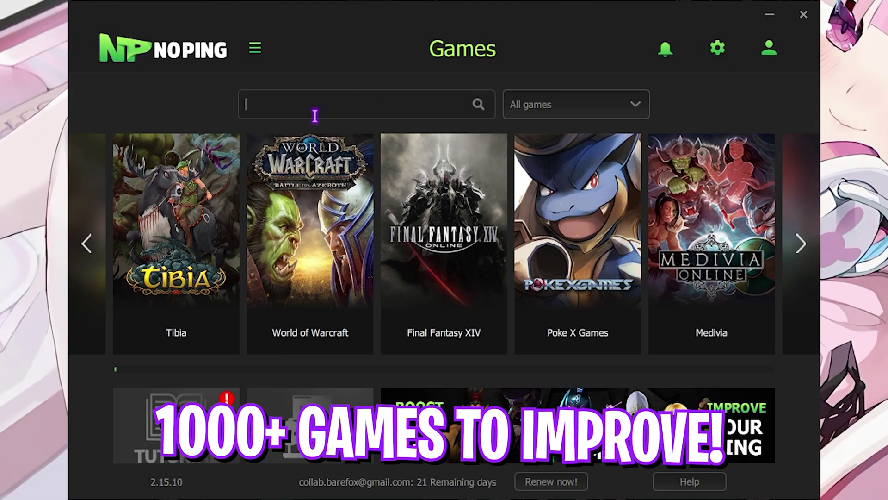
type("Fortn")
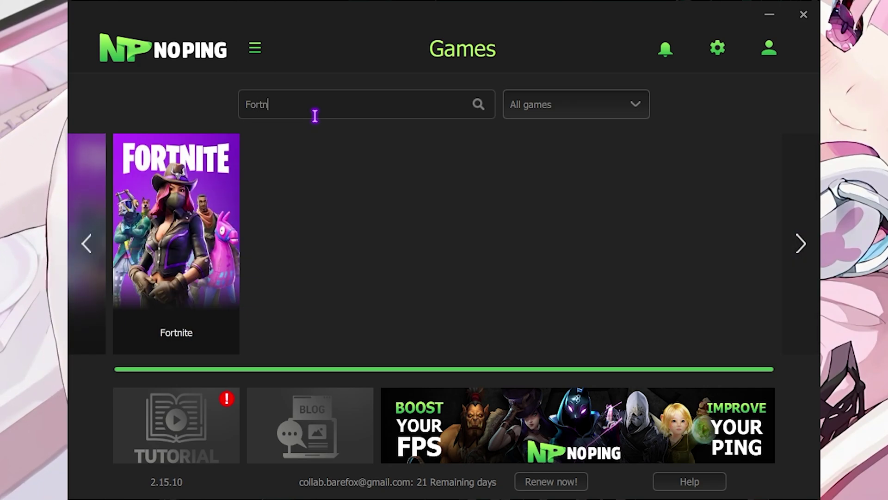
left_click(172, 250)
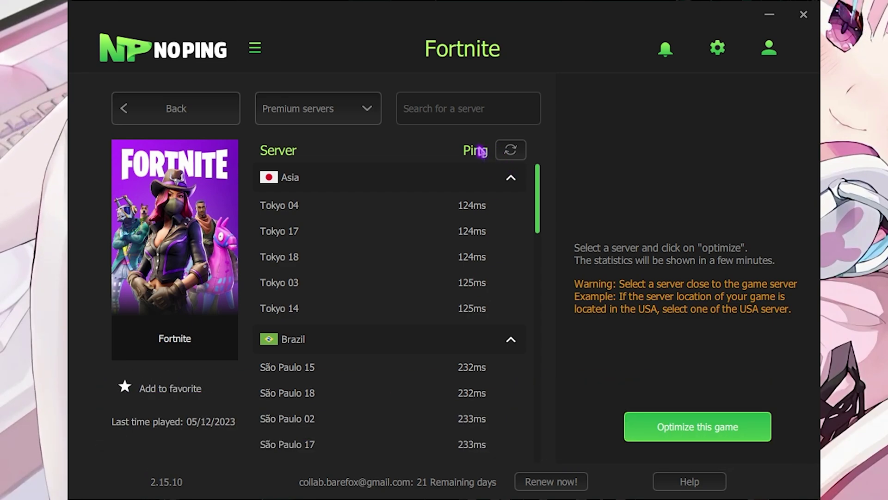
scroll(462, 202, "down", 10)
left_click(296, 192)
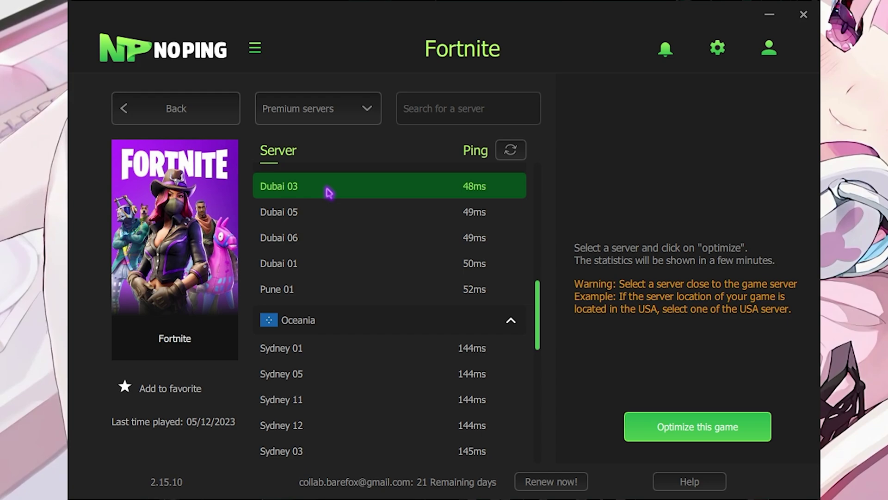
left_click(671, 435)
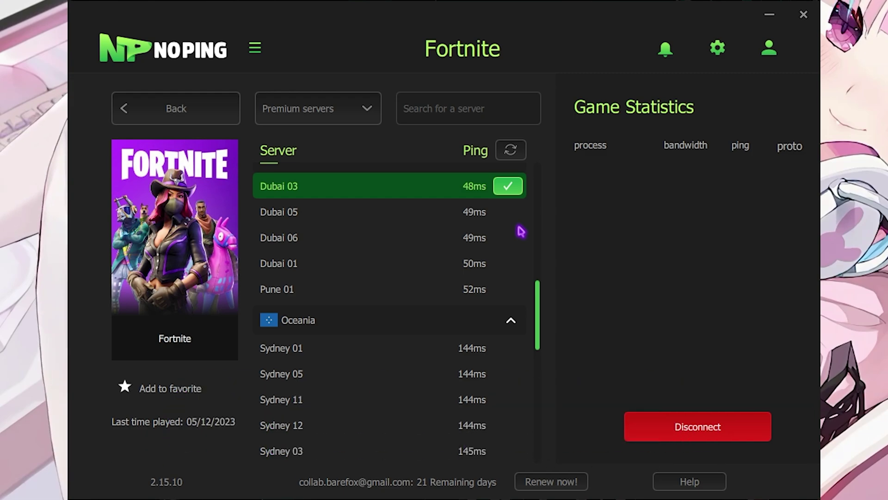
left_click(718, 49)
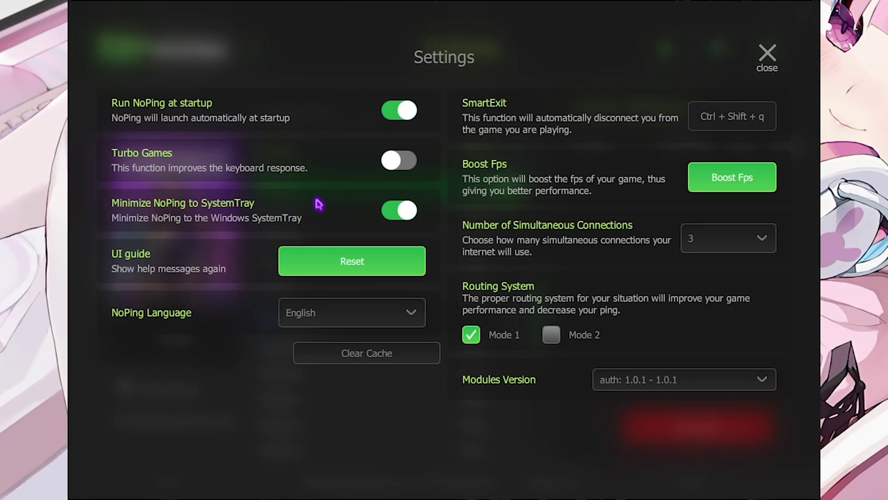
Switch Turbo Games on and bring up the Boost Fps options.
left_click(417, 166)
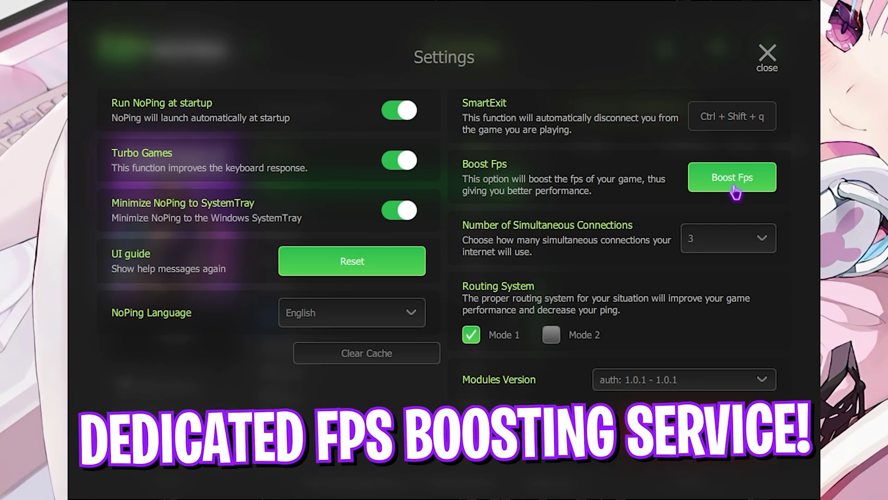
left_click(720, 182)
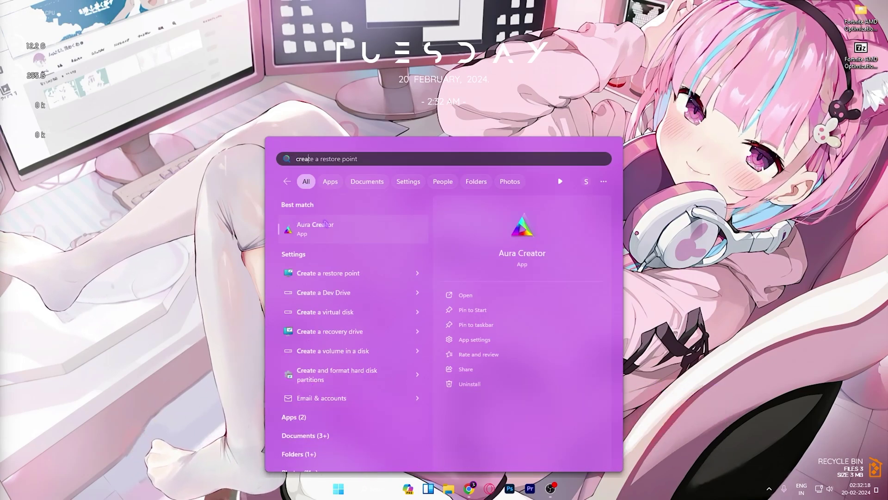
On System Protection, select Local Disk (C:) and start a restore point described 'Fortnite'.
left_click(325, 224)
scroll(101, 191, "down", 1)
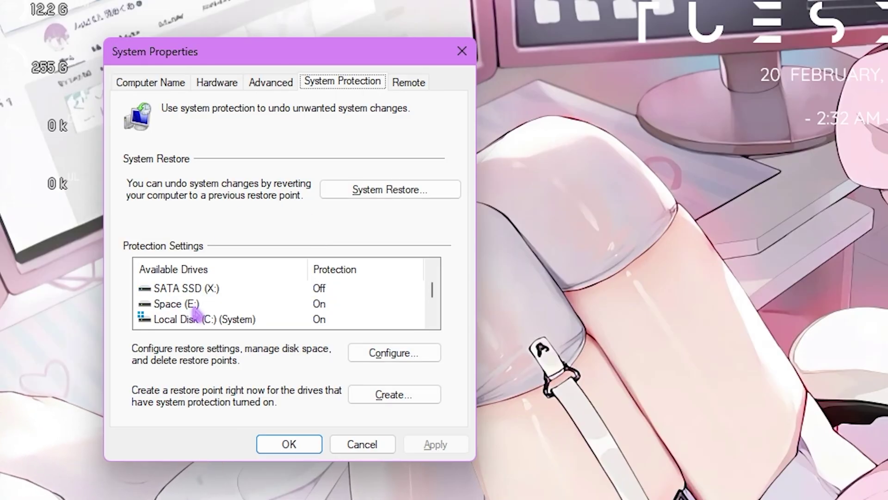
left_click(104, 208)
left_click(391, 395)
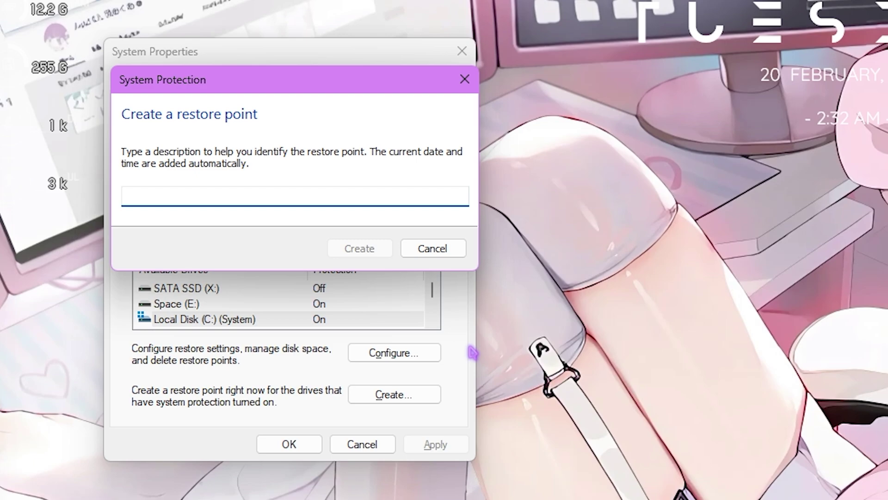
type("Fortnite")
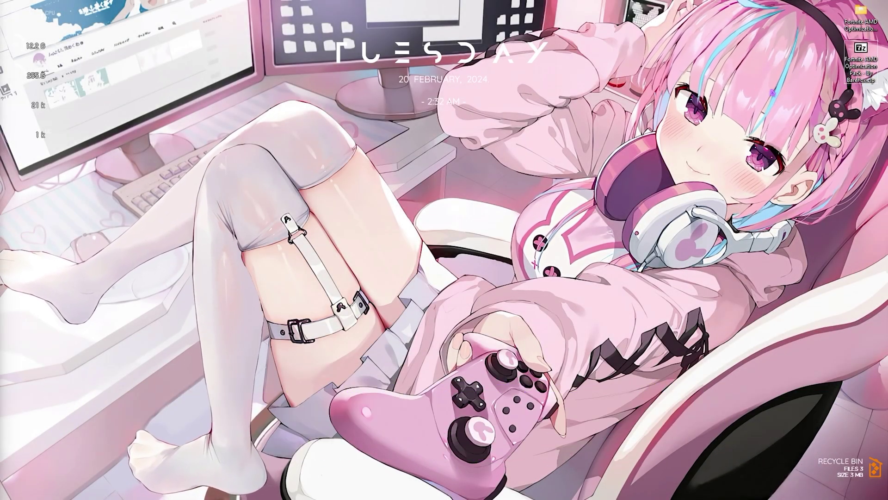
Open the 1 - AMD GPU Priority folder and select its five registry files.
key("Return")
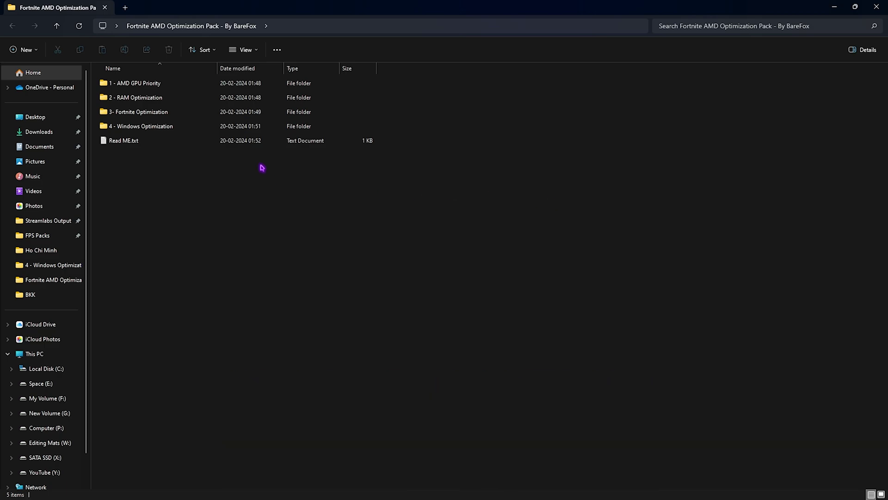
double_click(133, 89)
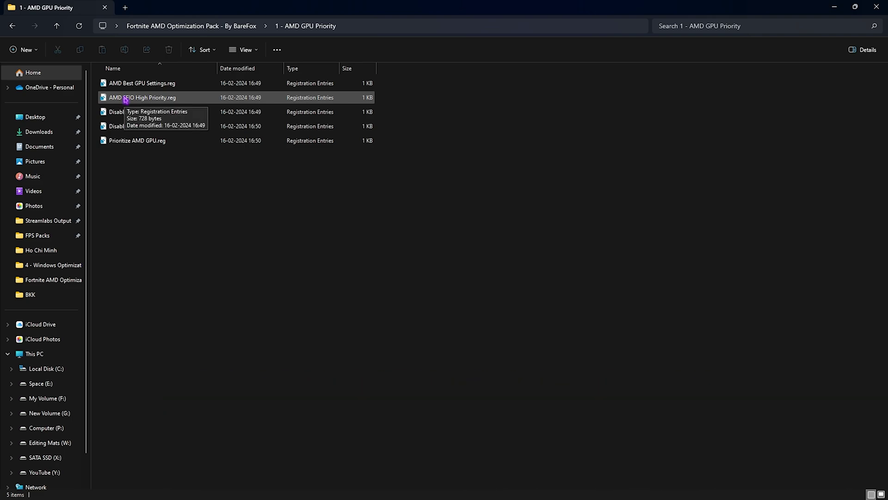
left_click_drag(137, 170, 123, 75)
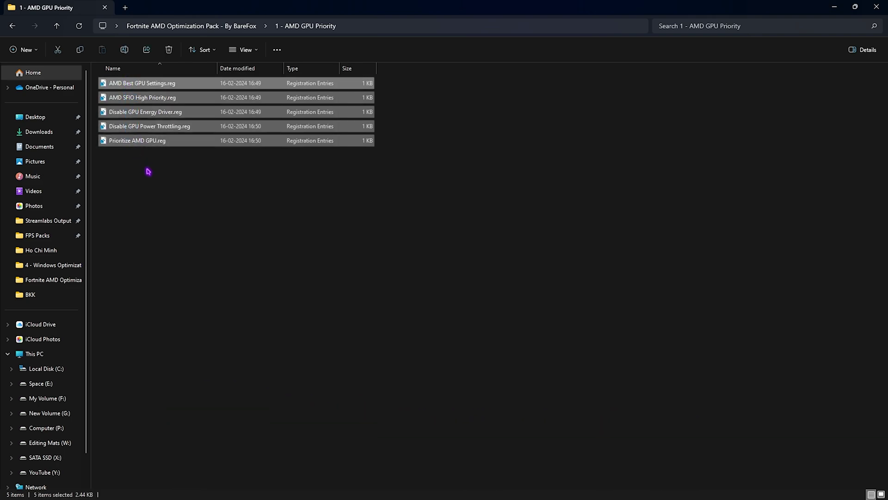
left_click(148, 172)
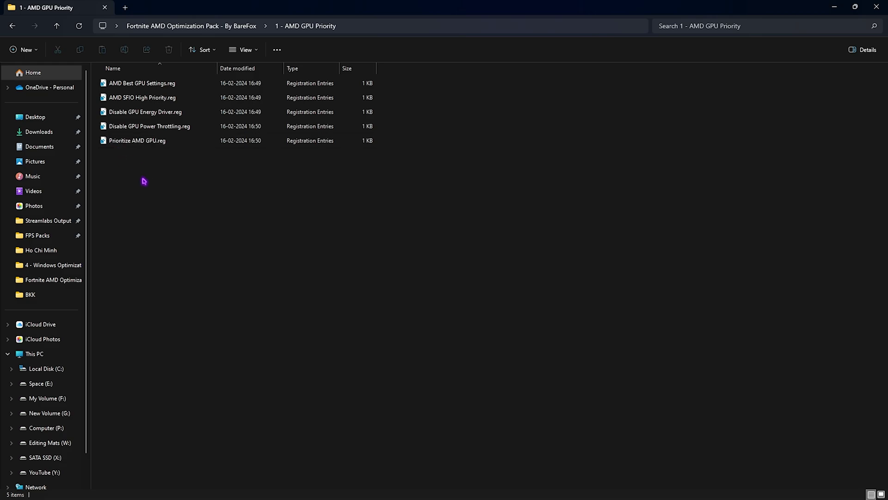
left_click_drag(144, 181, 145, 79)
left_click(157, 212)
Check the AMD Best GPU Settings, SFIO High Priority and Disable GPU Energy Driver files, then return to the pack folder.
left_click(136, 88)
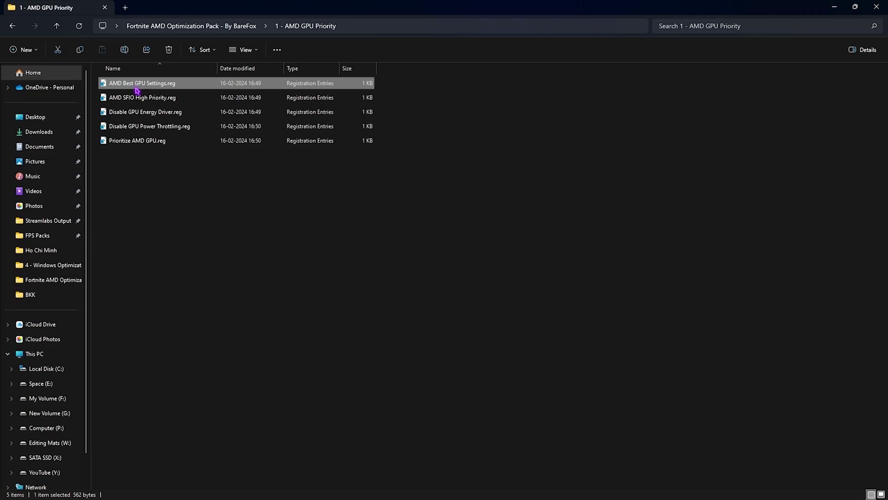
left_click(138, 97)
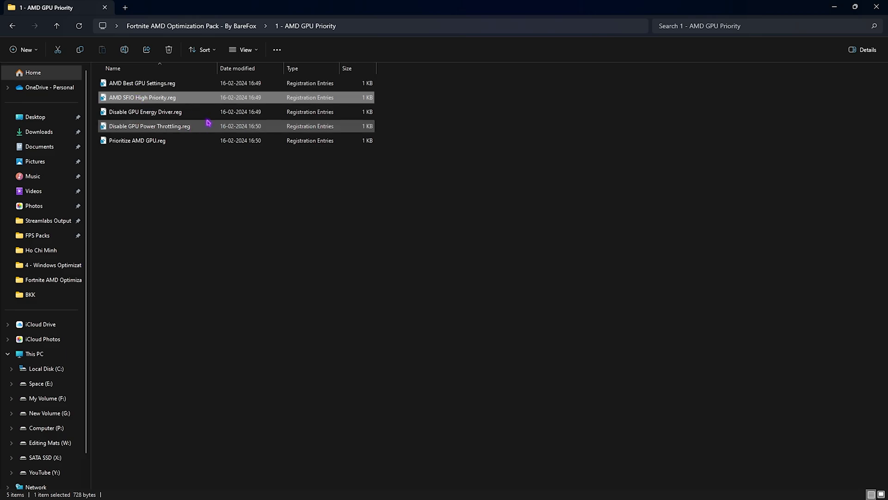
left_click(173, 112)
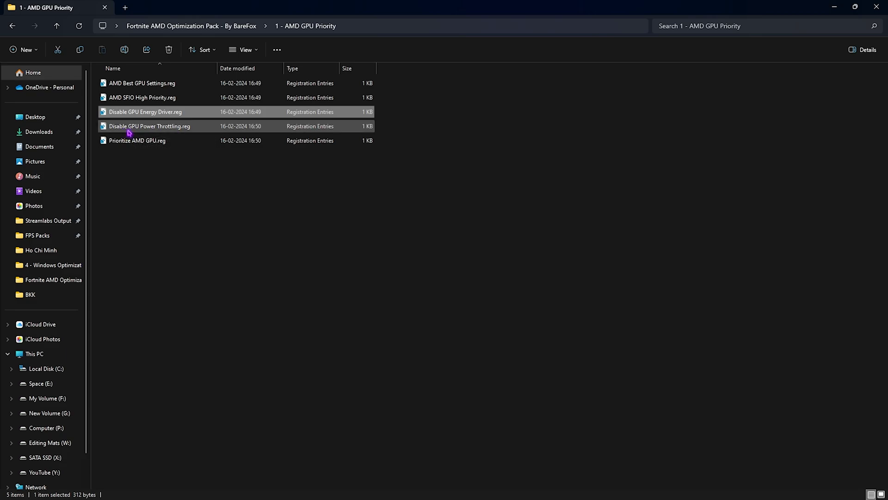
left_click(161, 196)
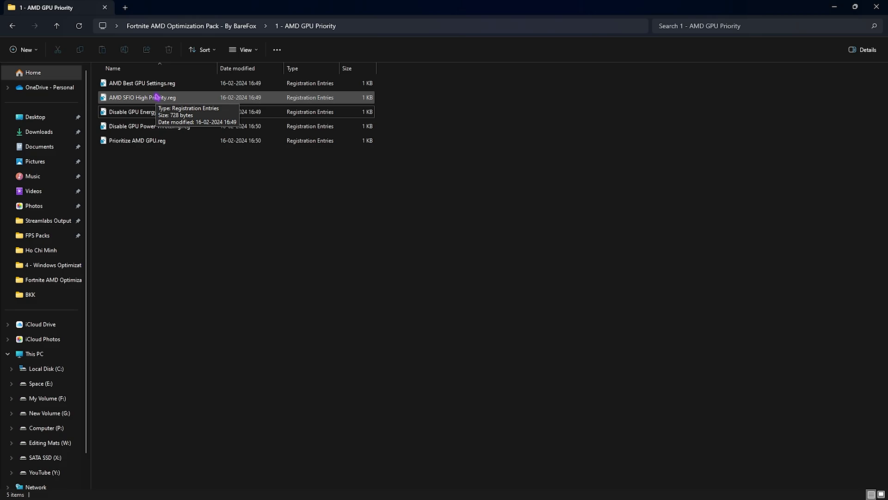
left_click(179, 28)
double_click(156, 100)
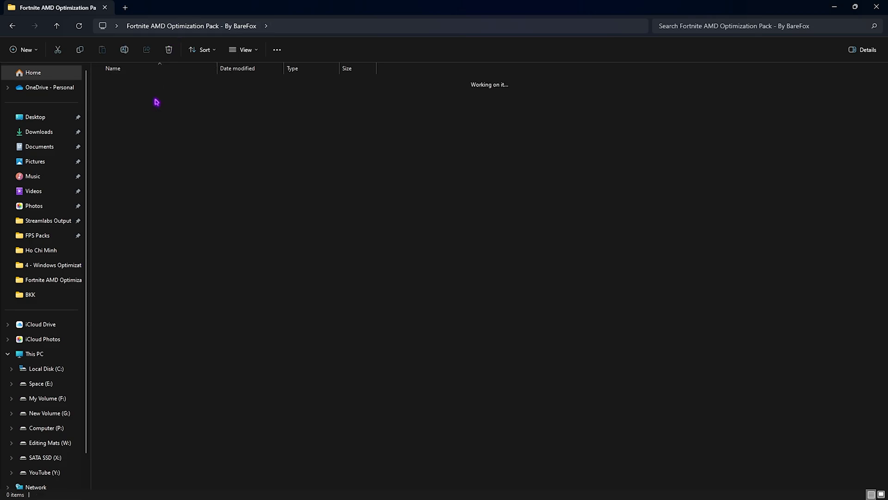
left_click_drag(472, 280, 331, 79)
left_click(402, 272)
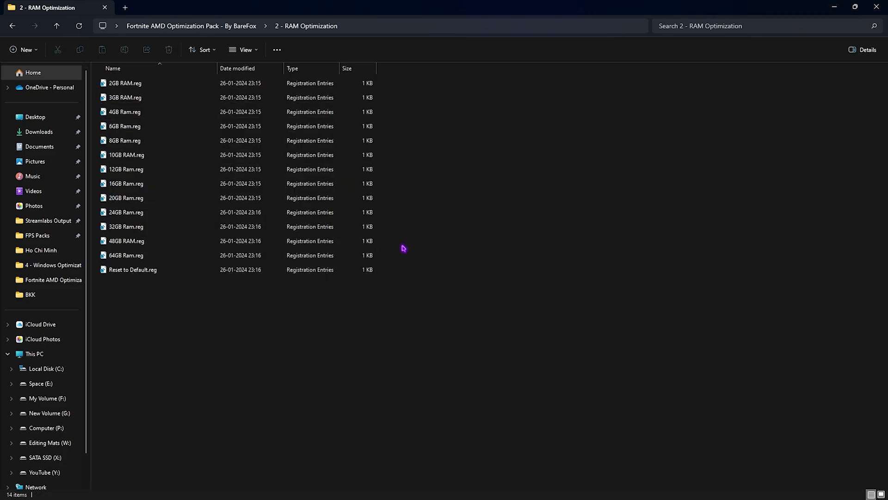
key("super")
type("sy")
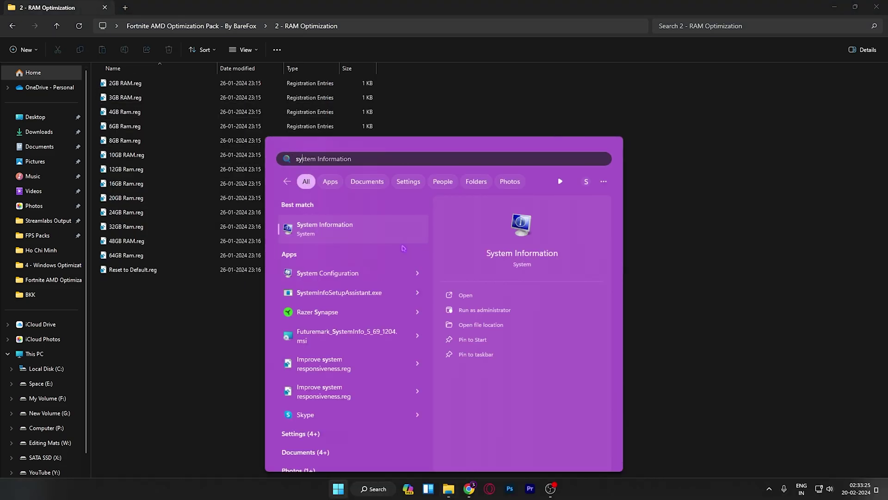
key("Return")
left_click(344, 328)
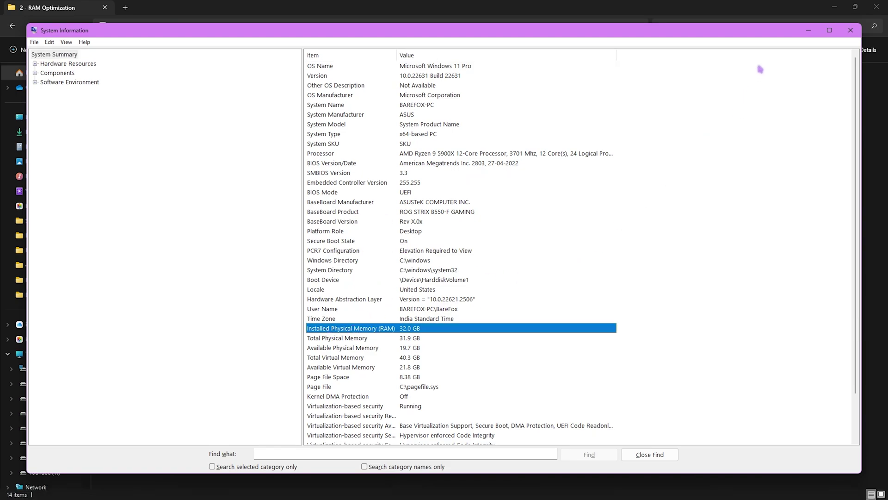
left_click(850, 30)
left_click(153, 227)
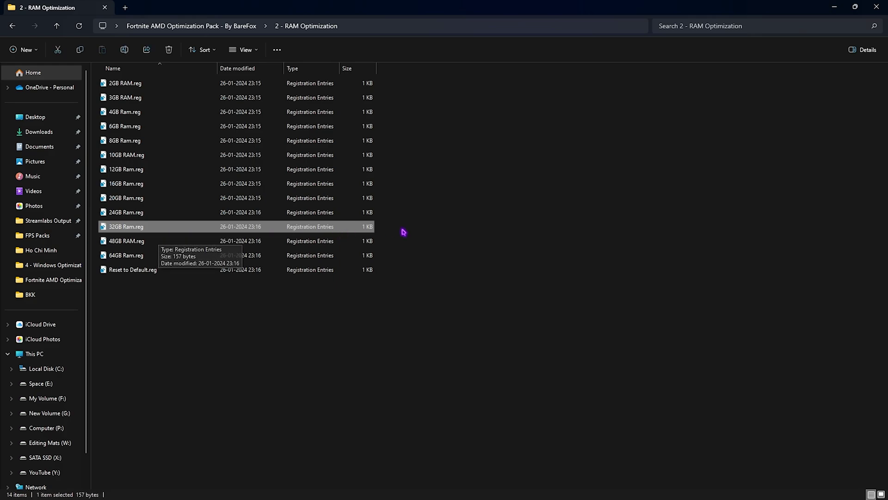
left_click(424, 233)
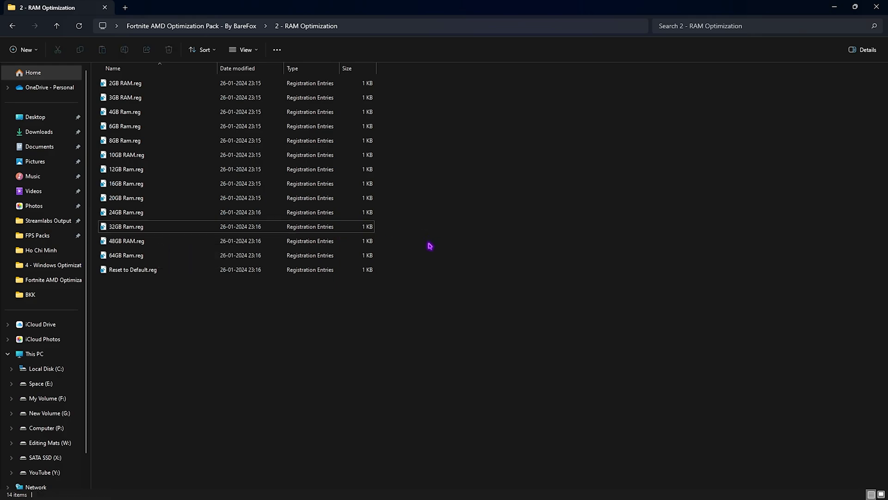
left_click(178, 270)
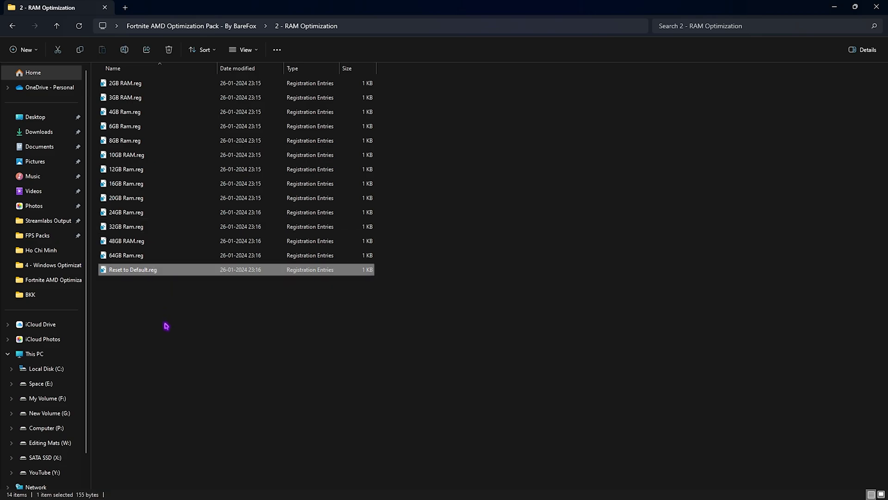
left_click(205, 27)
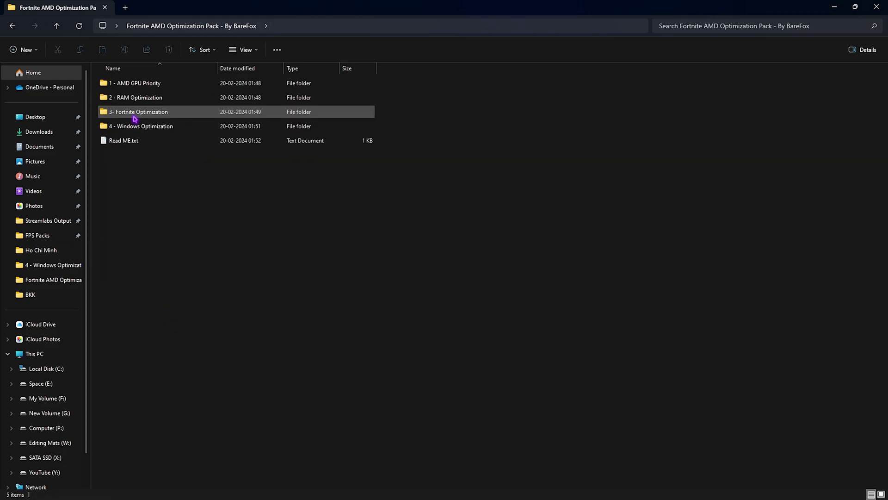
double_click(134, 116)
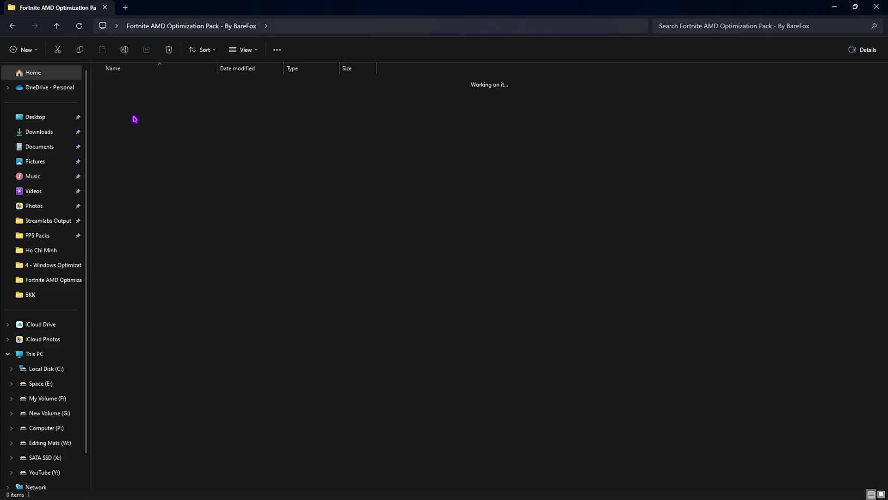
left_click(131, 97)
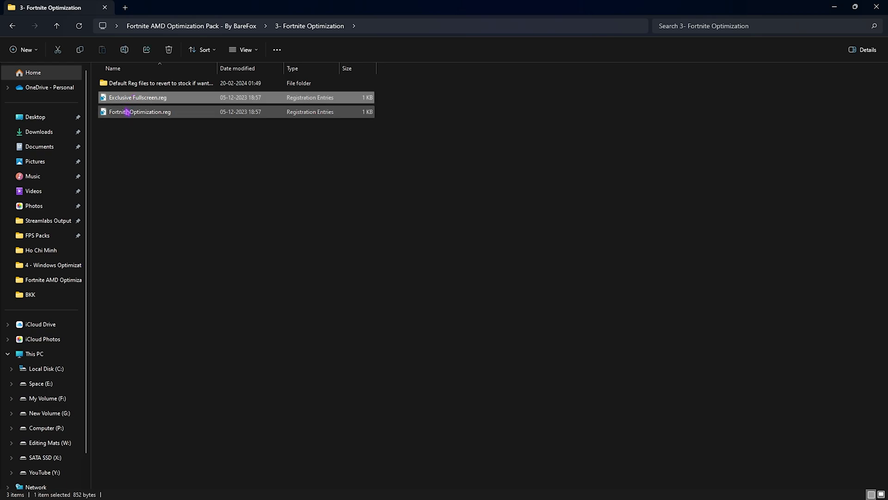
left_click(126, 115)
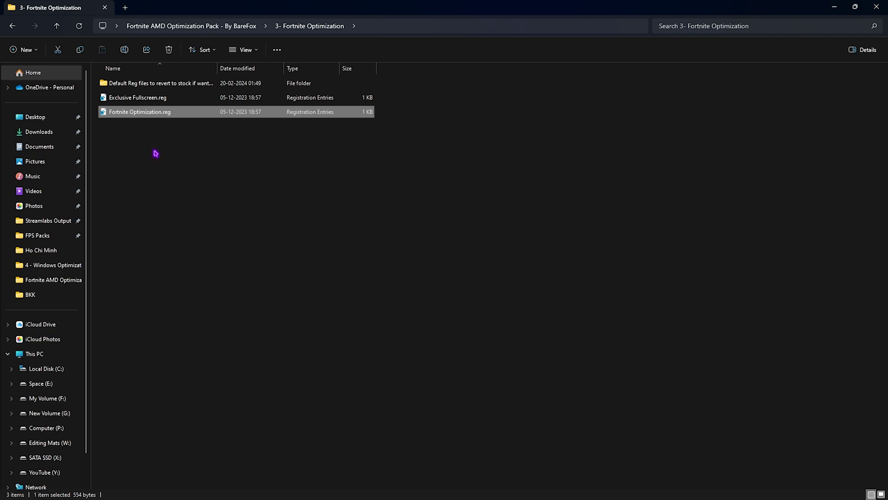
mouse_move(146, 143)
left_mouse_down()
mouse_move(139, 98)
mouse_move(141, 142)
left_mouse_up()
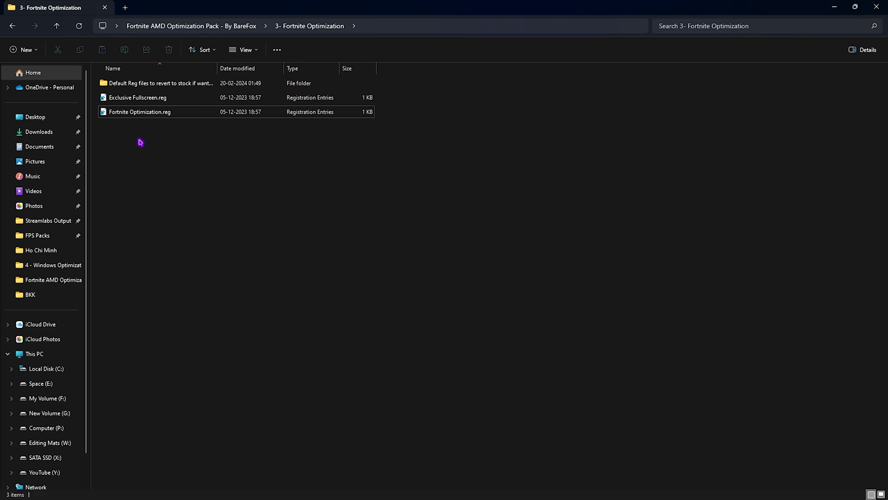
double_click(153, 84)
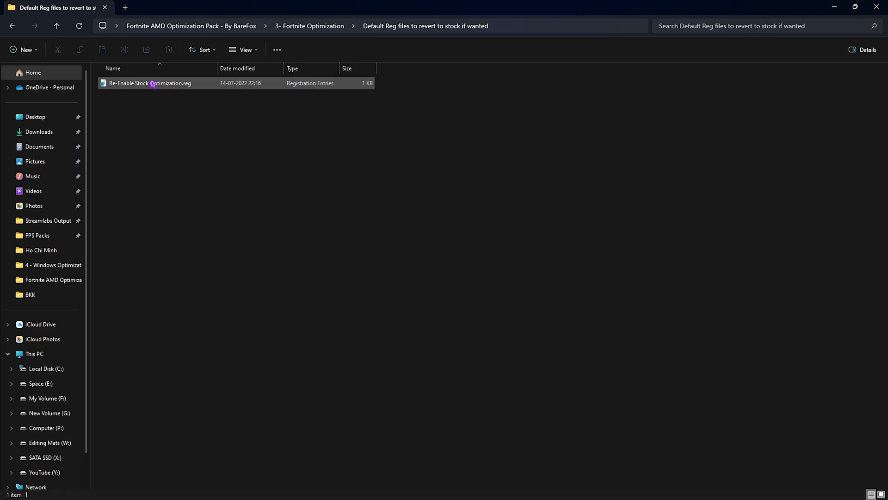
key("alt+Up")
key("alt+Up")
Open 4 - Windows Optimization and look over its Disable Background Apps, Download Maps and Unnecessary Services files.
double_click(148, 126)
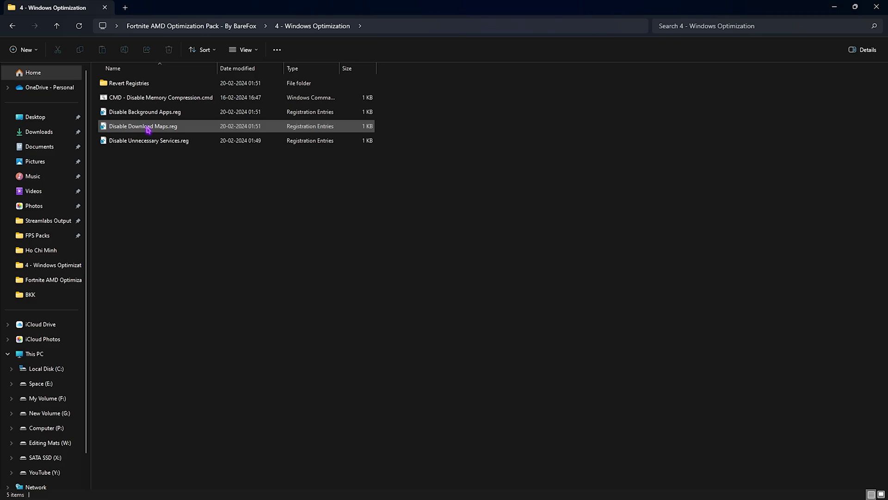
left_click_drag(148, 169, 132, 112)
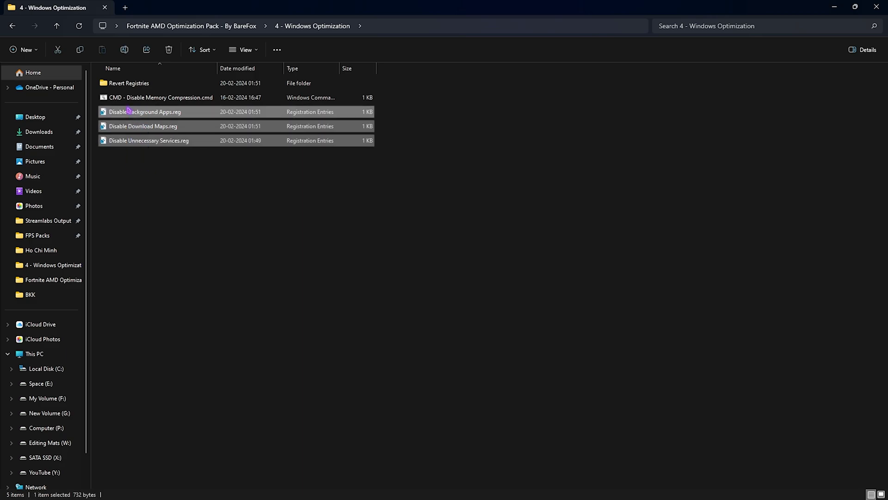
left_click(138, 113)
left_click(140, 128)
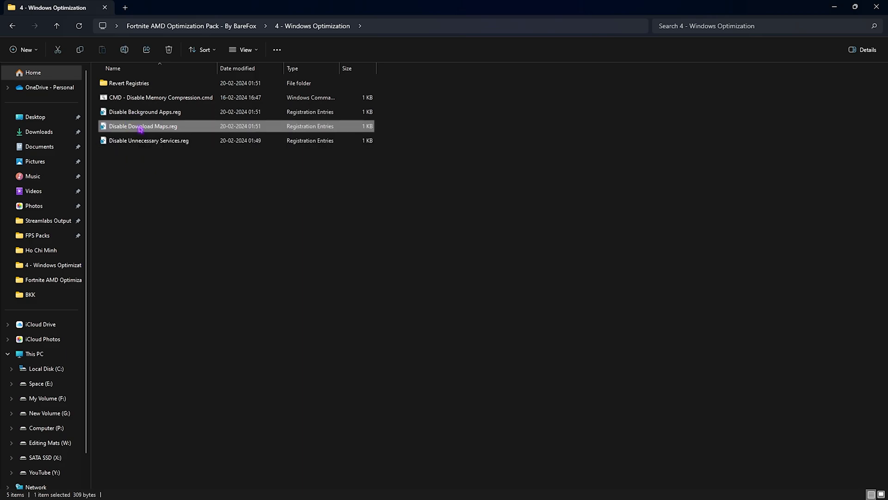
left_click(138, 141)
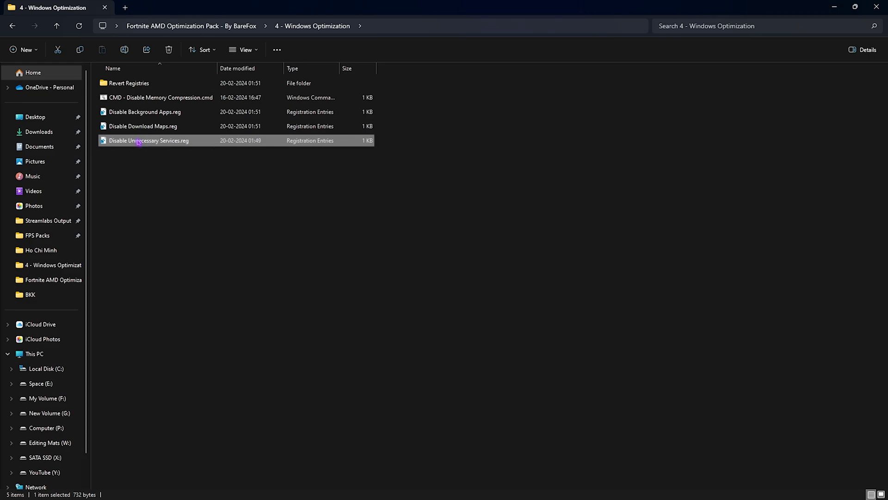
left_click_drag(153, 175, 138, 110)
left_click(134, 238)
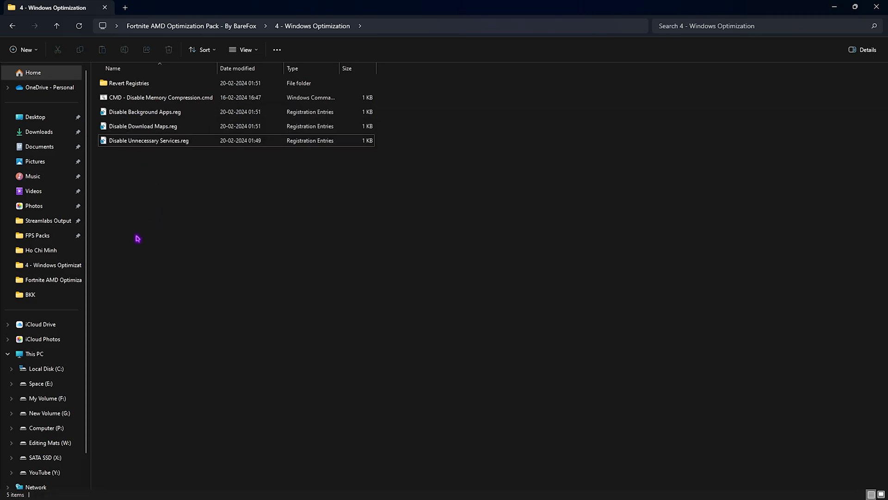
left_click_drag(148, 159, 139, 116)
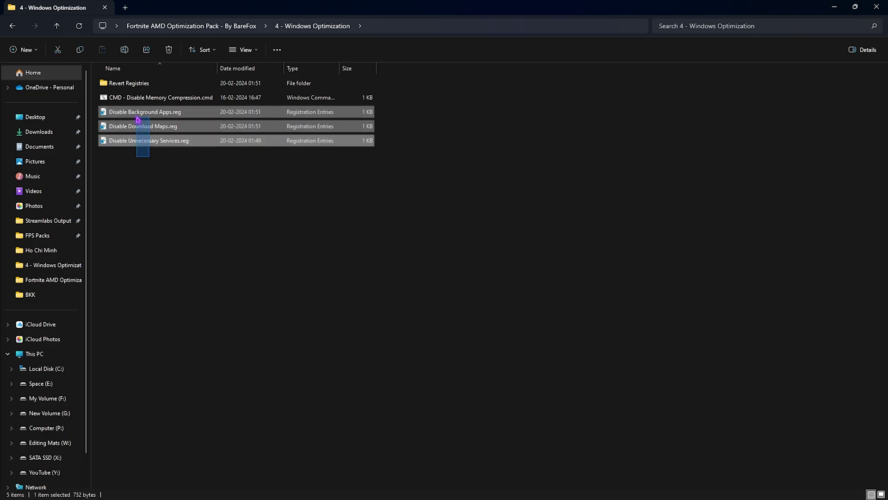
left_click(156, 189)
Peek into Revert Registries, come back, and select the Disable Memory Compression script.
double_click(130, 86)
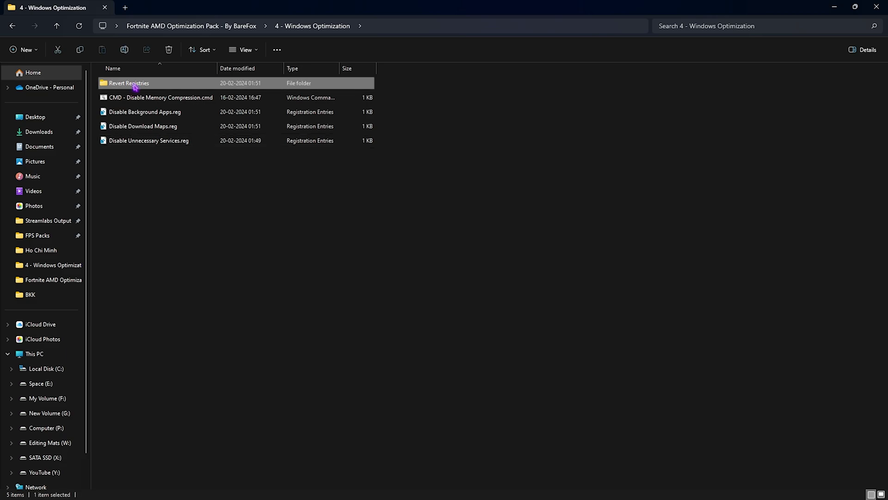
left_click(311, 26)
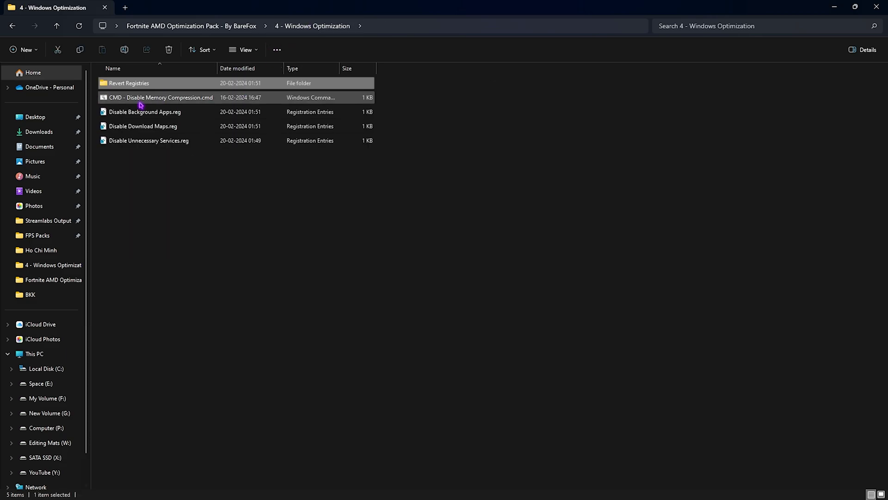
left_click(140, 102)
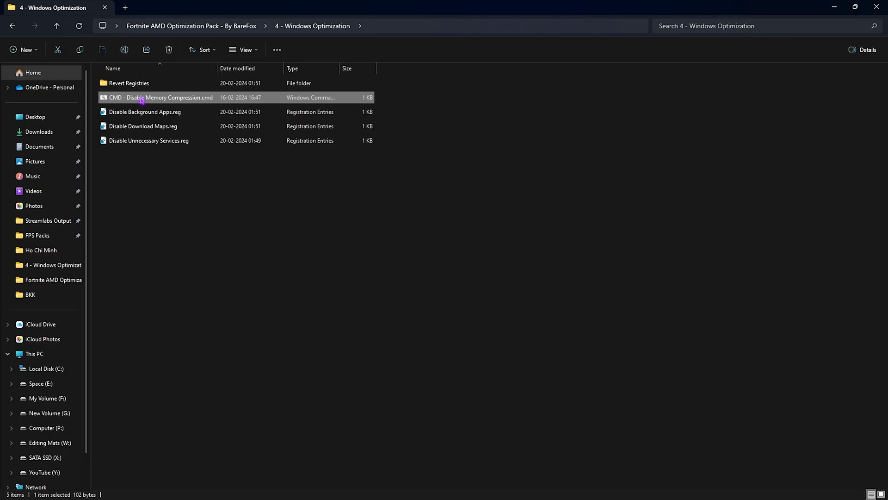
Run CMD - Disable Memory Compression.cmd as administrator.
right_click(141, 104)
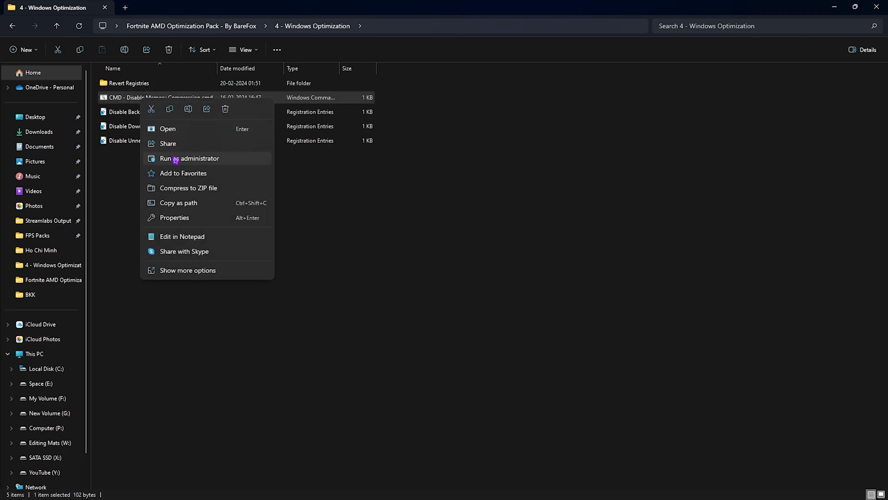
left_click(352, 206)
left_click(352, 207)
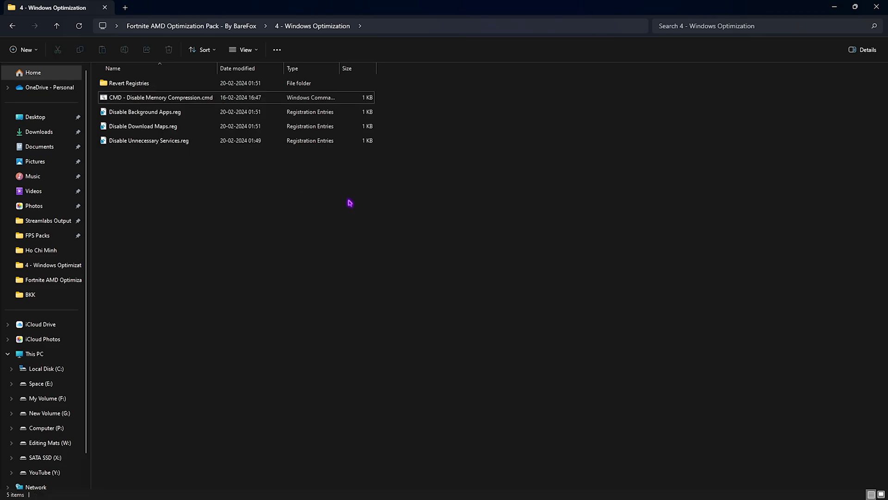